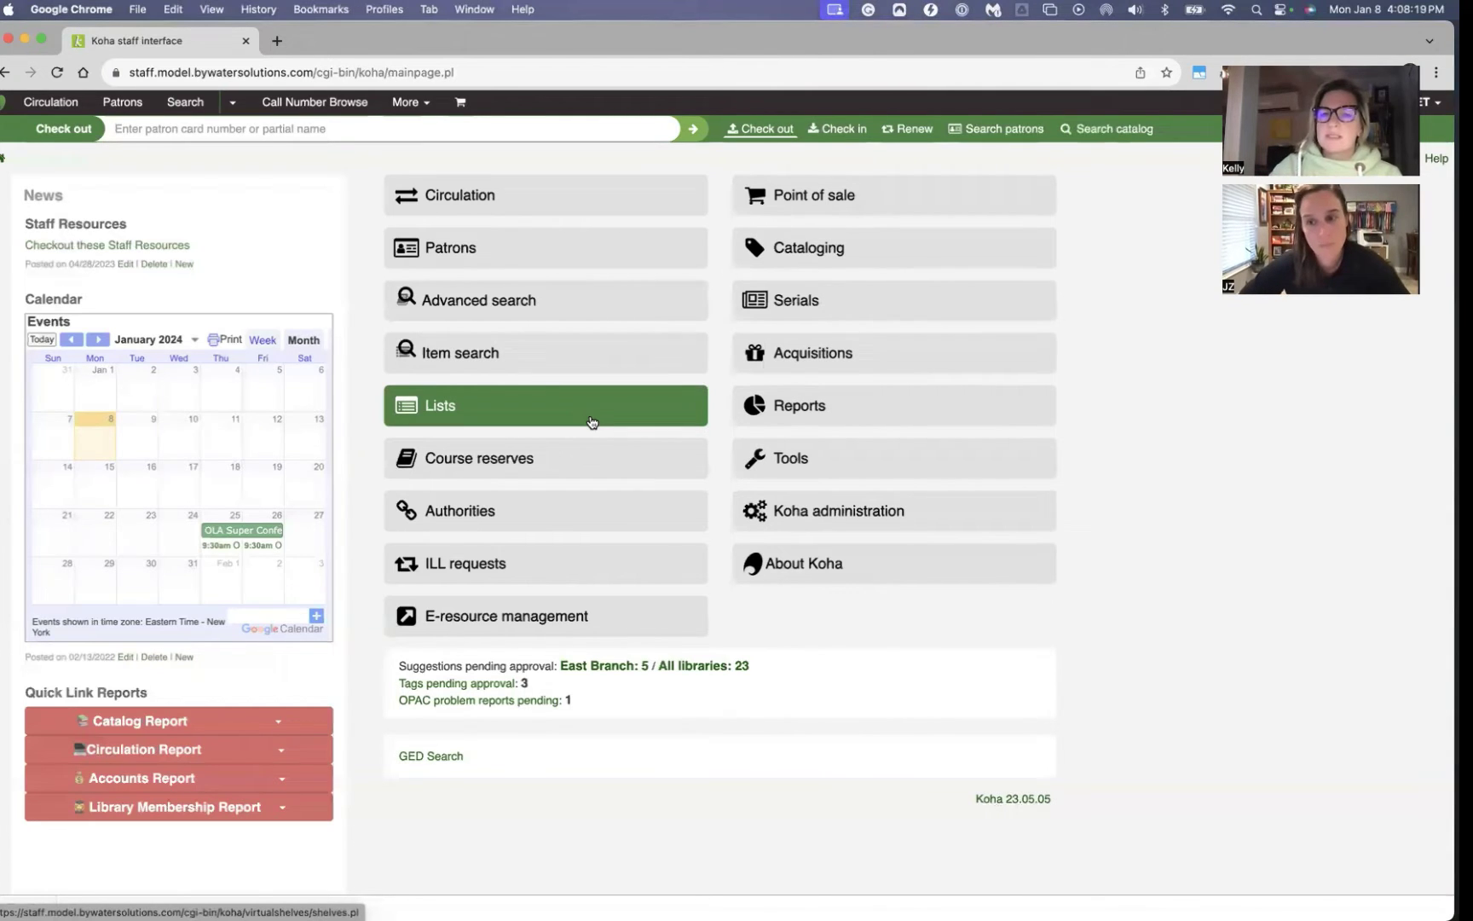
Open a blank Fast Add (FA) record from the Cataloging module and scroll through its fields.
left_click(838, 248)
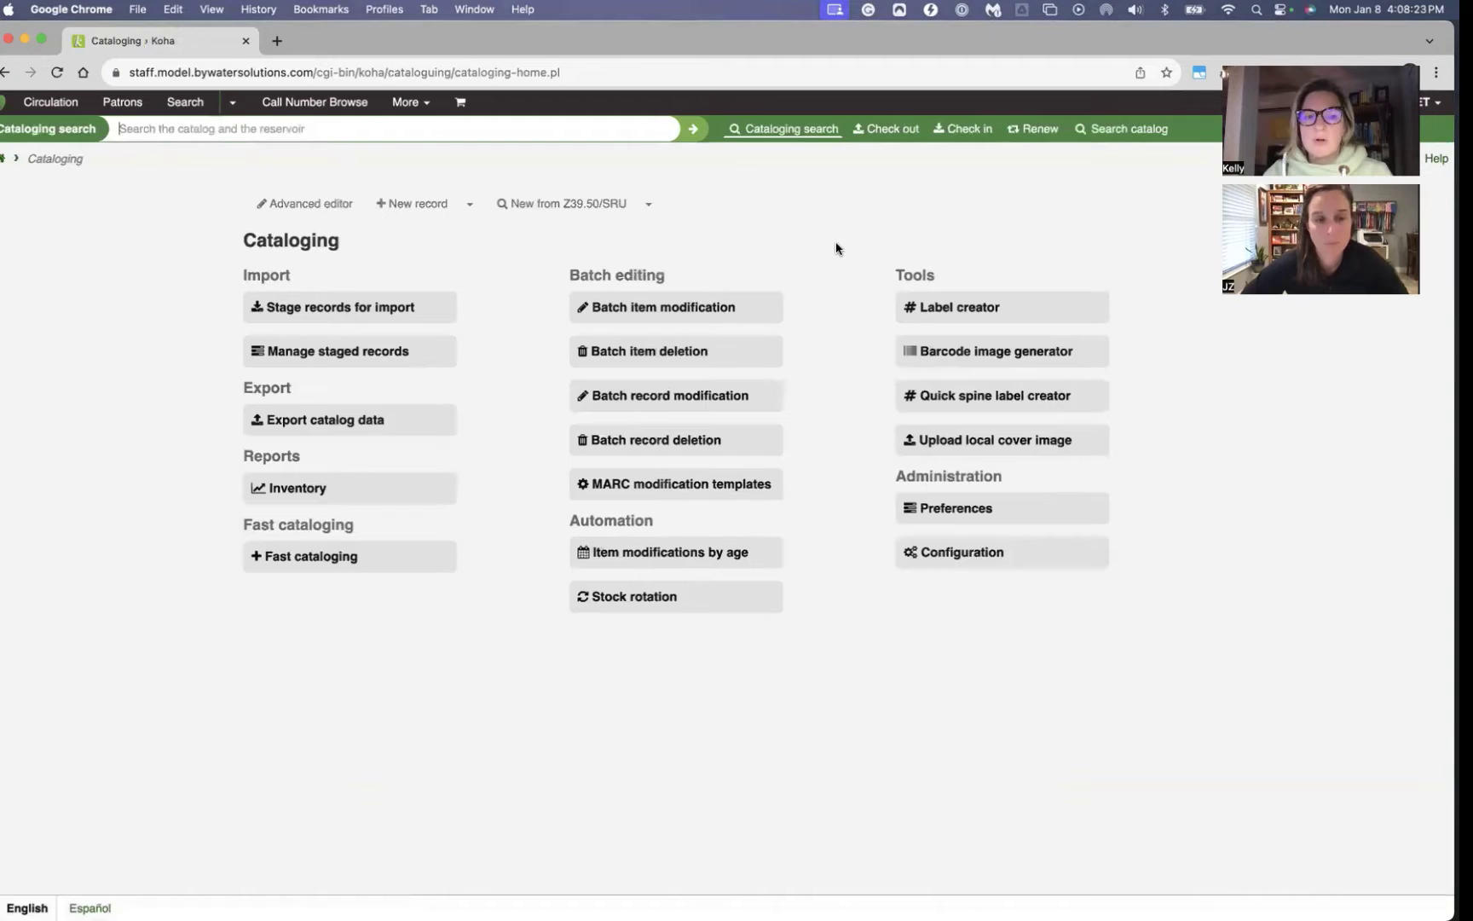
left_click(293, 557)
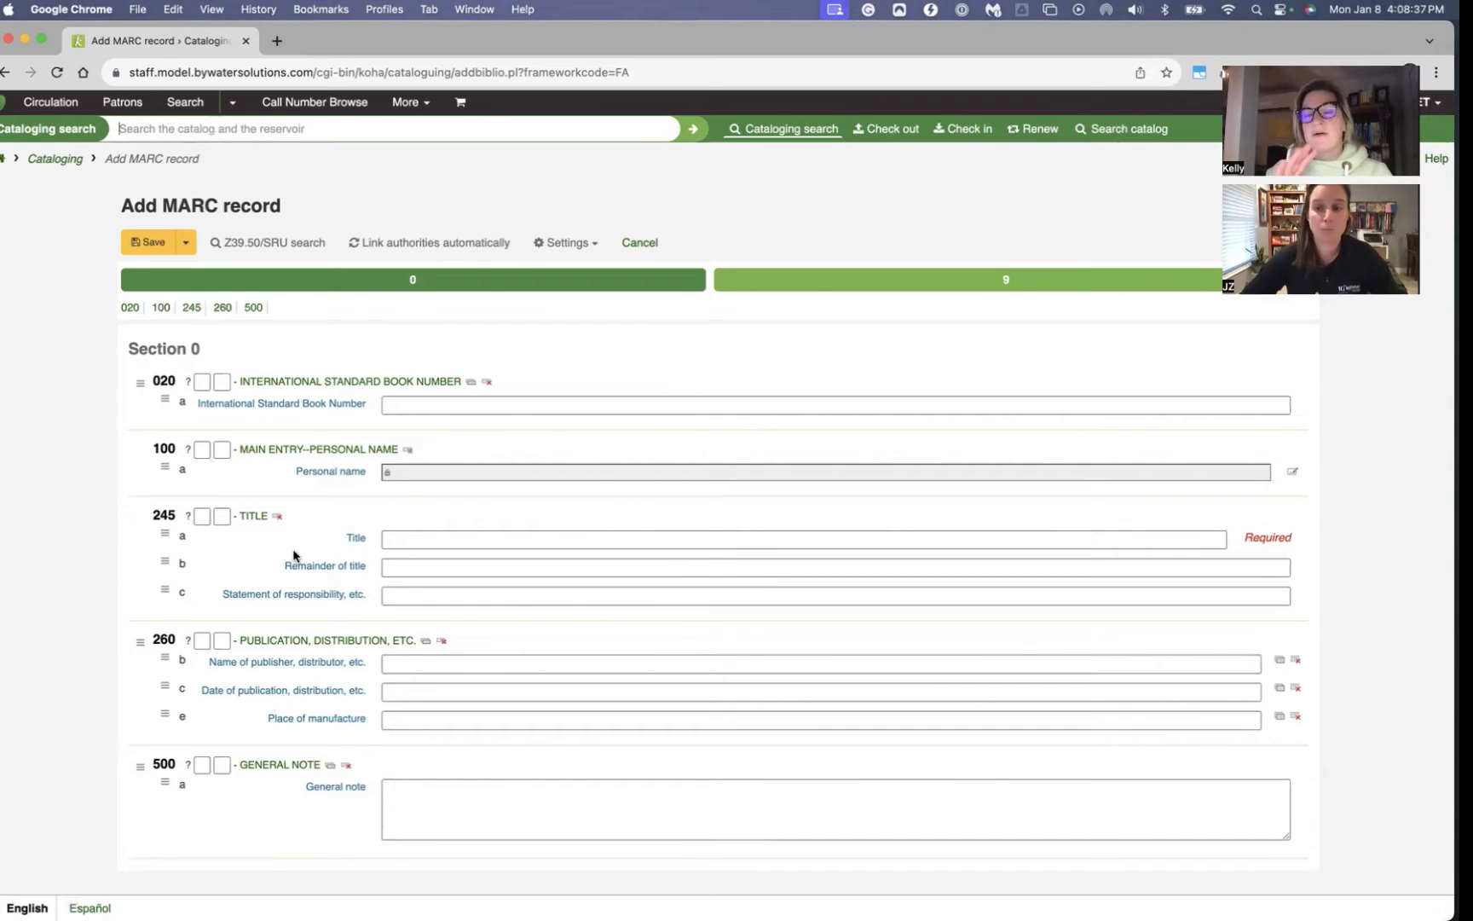
scroll(293, 555, "down", 1)
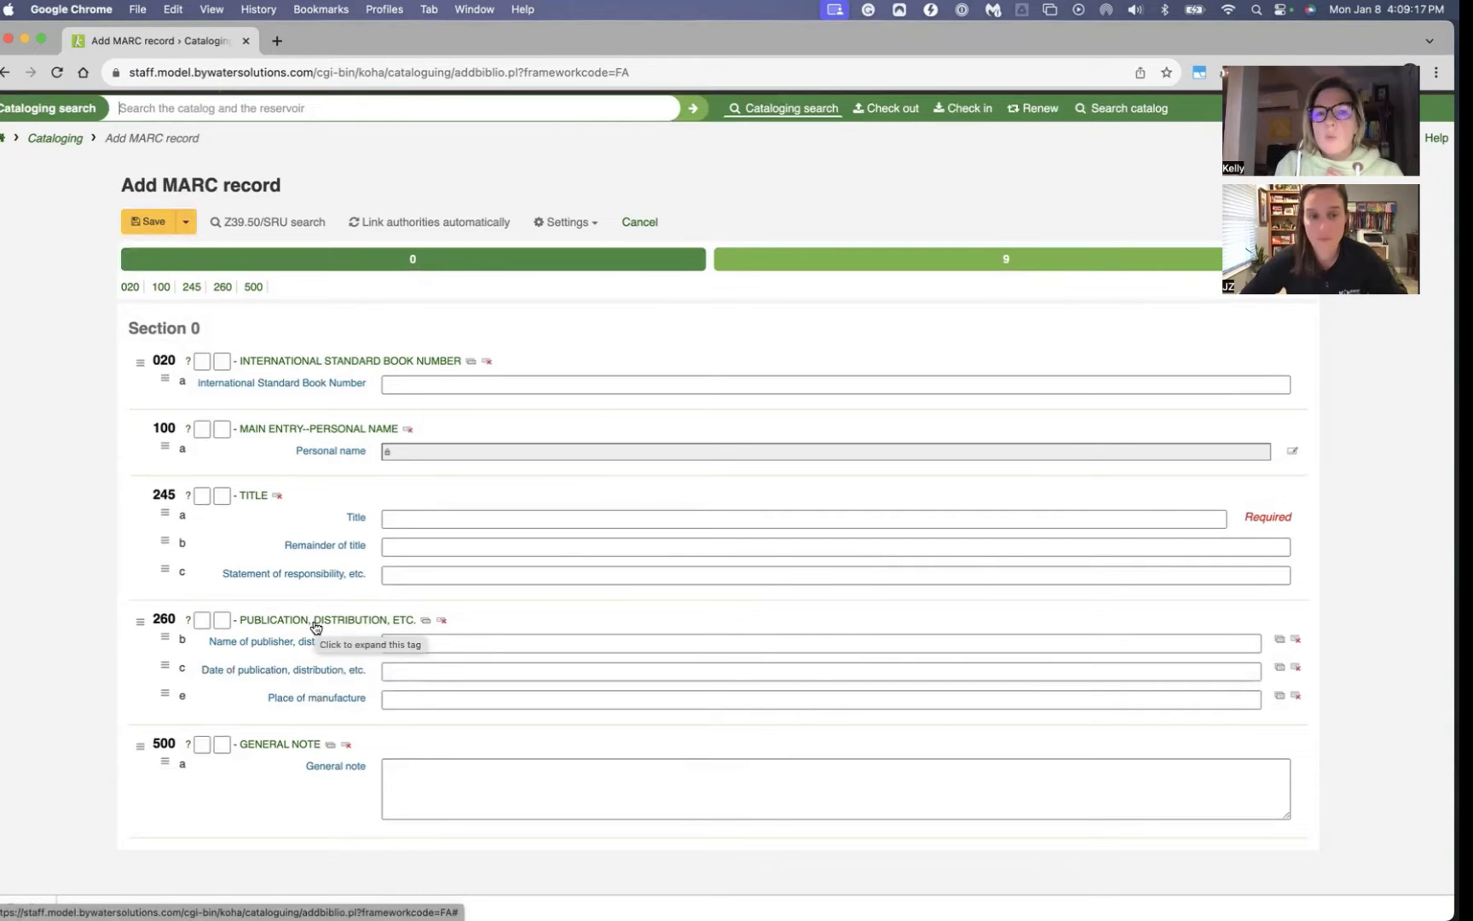
scroll(315, 628, "up", 2)
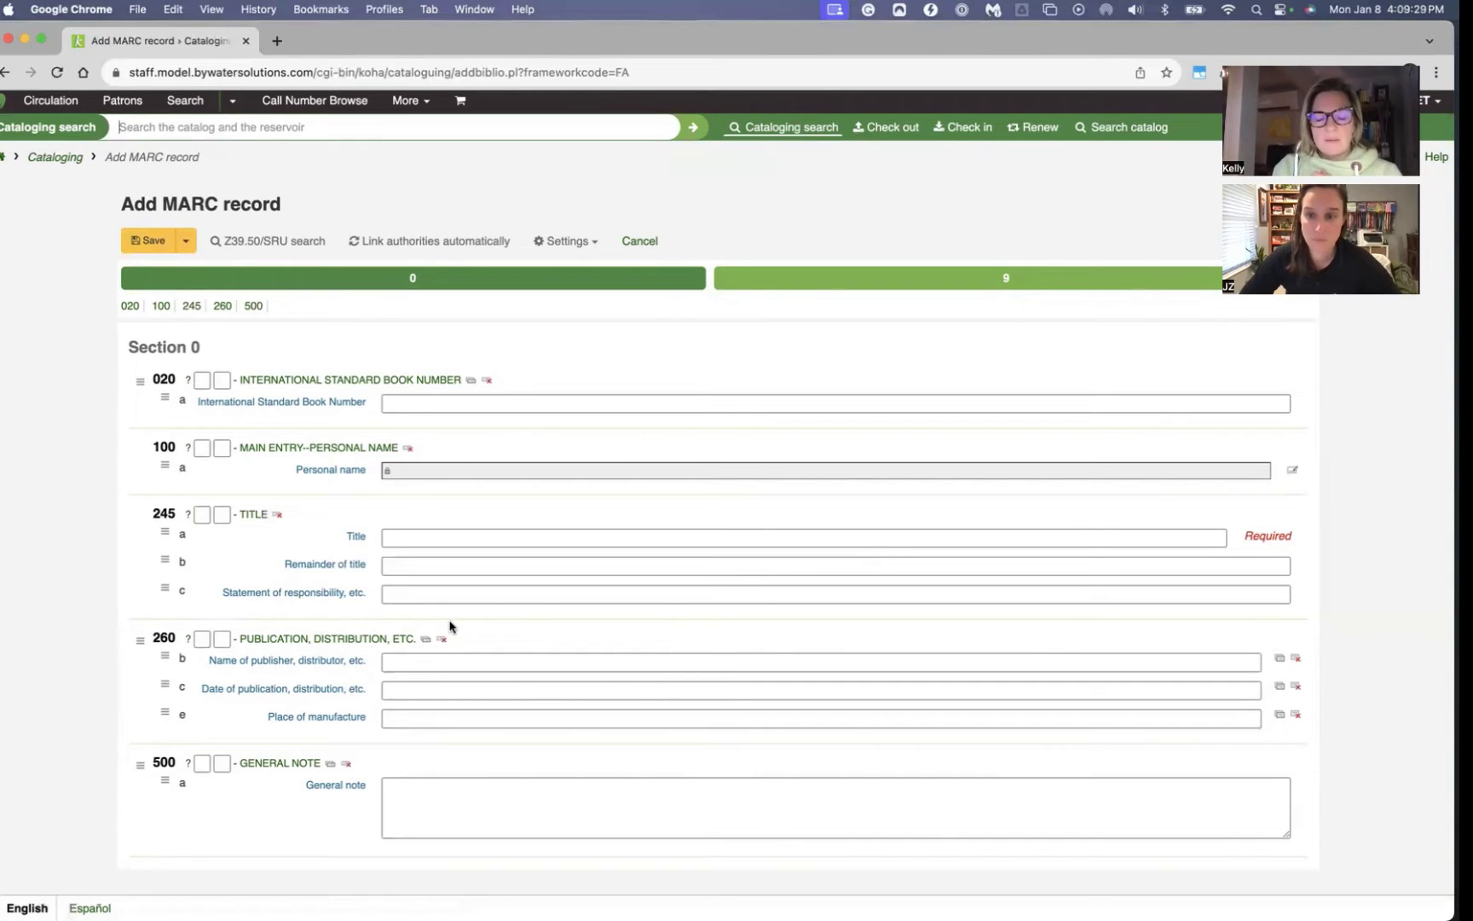
Compare tab 9's 942 item type with tab 0's fields, then cancel the unsaved record.
left_click(860, 279)
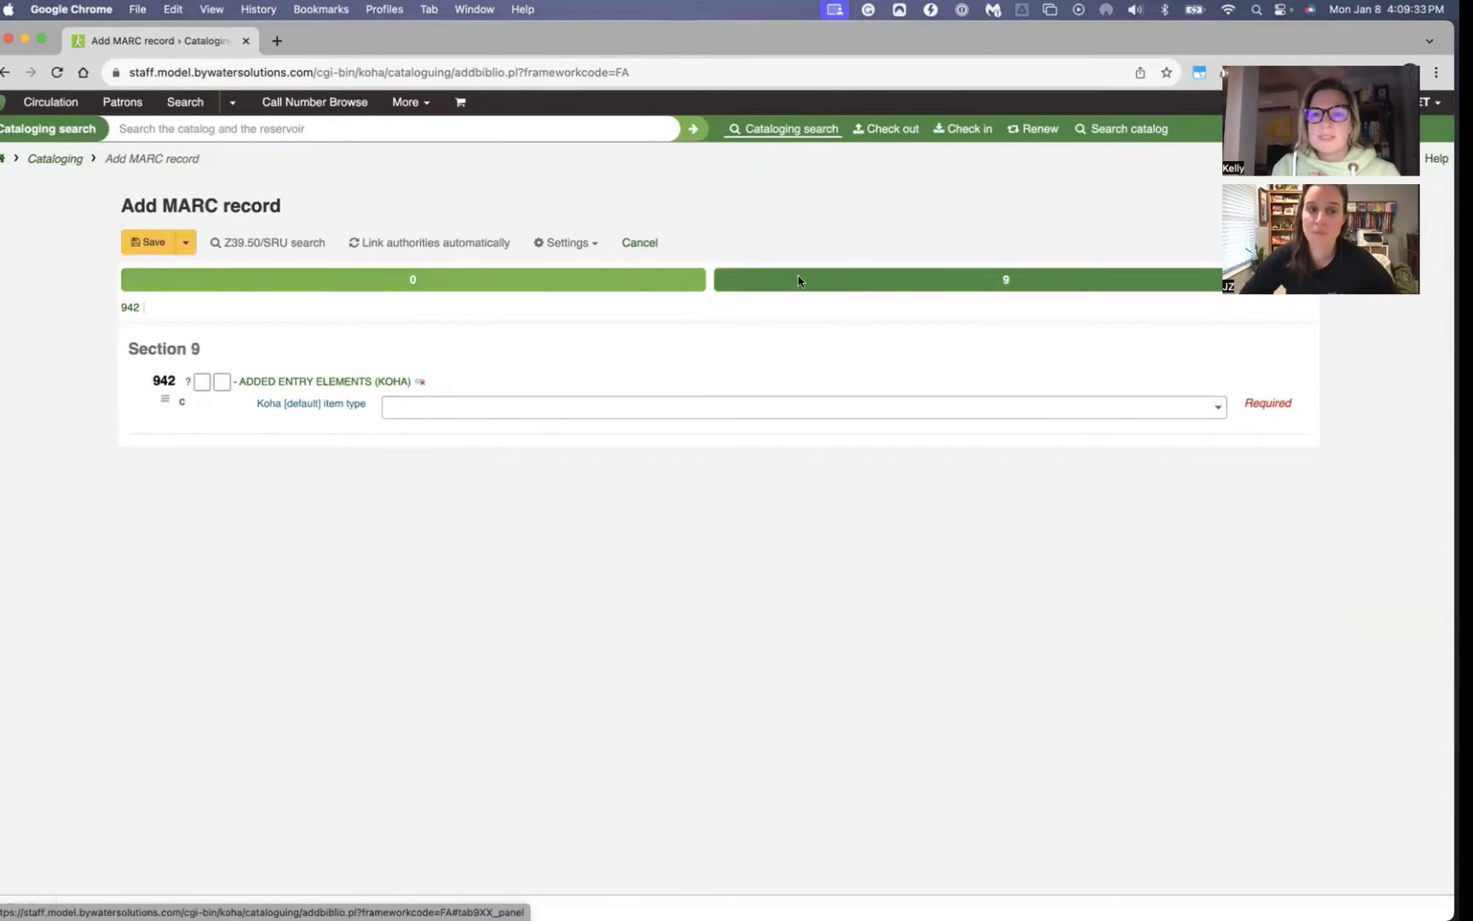
left_click(628, 284)
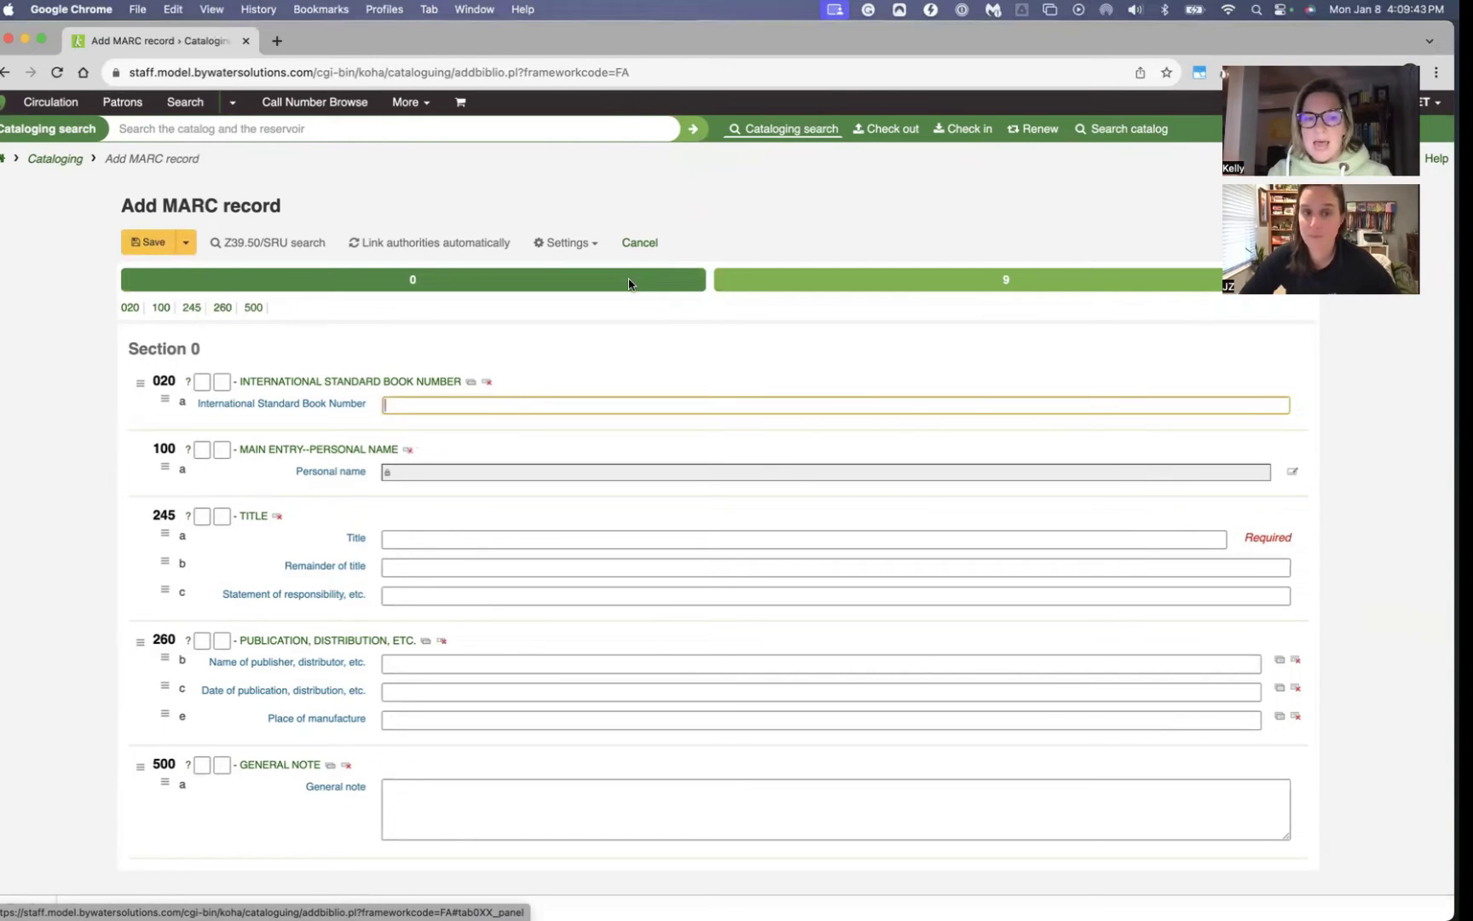
left_click(793, 286)
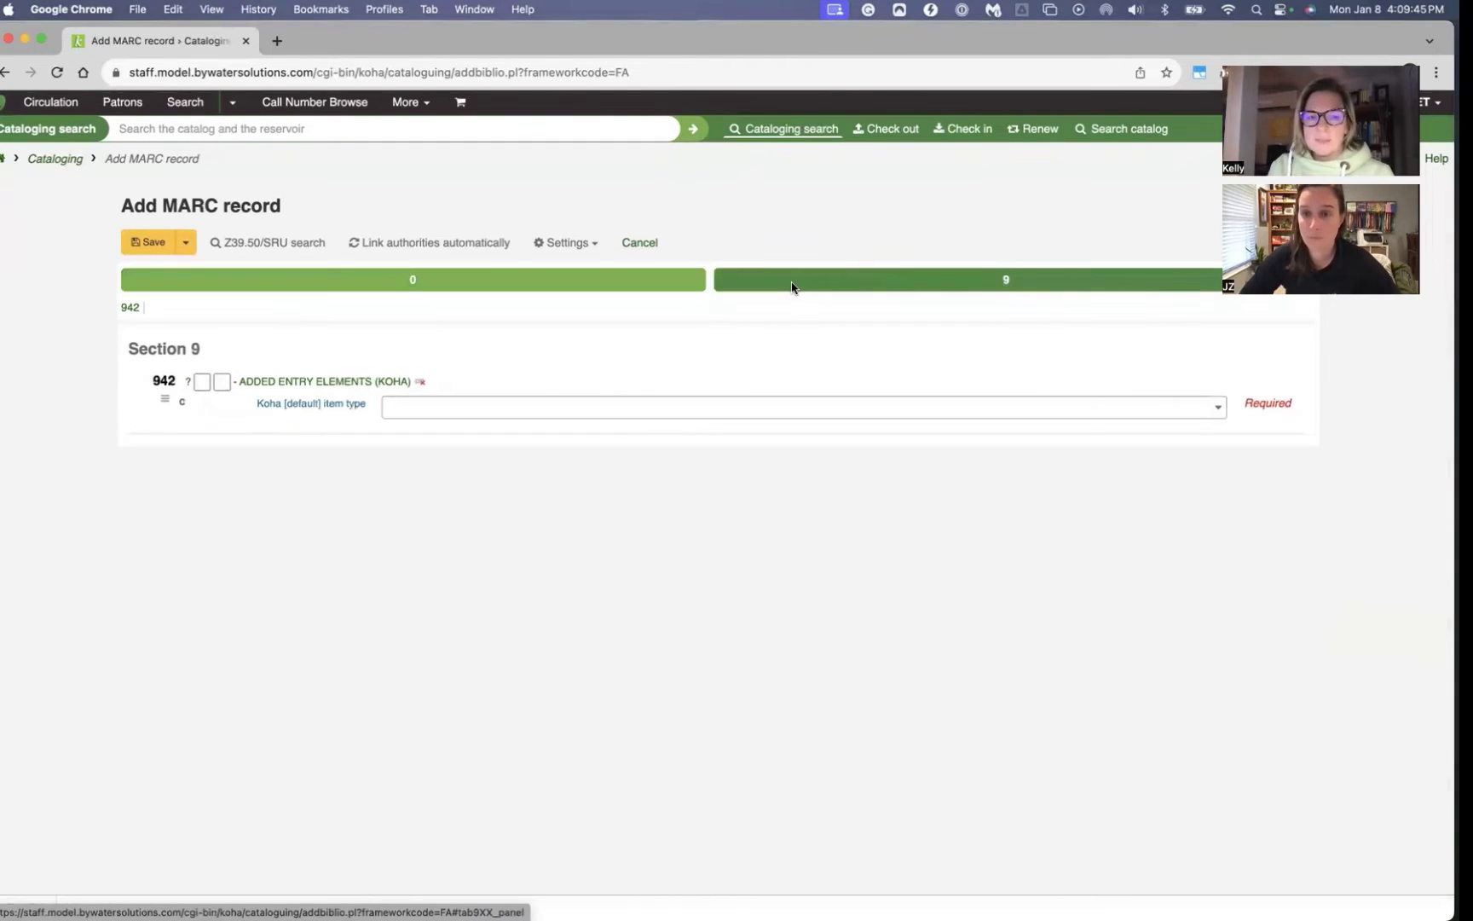
left_click(640, 282)
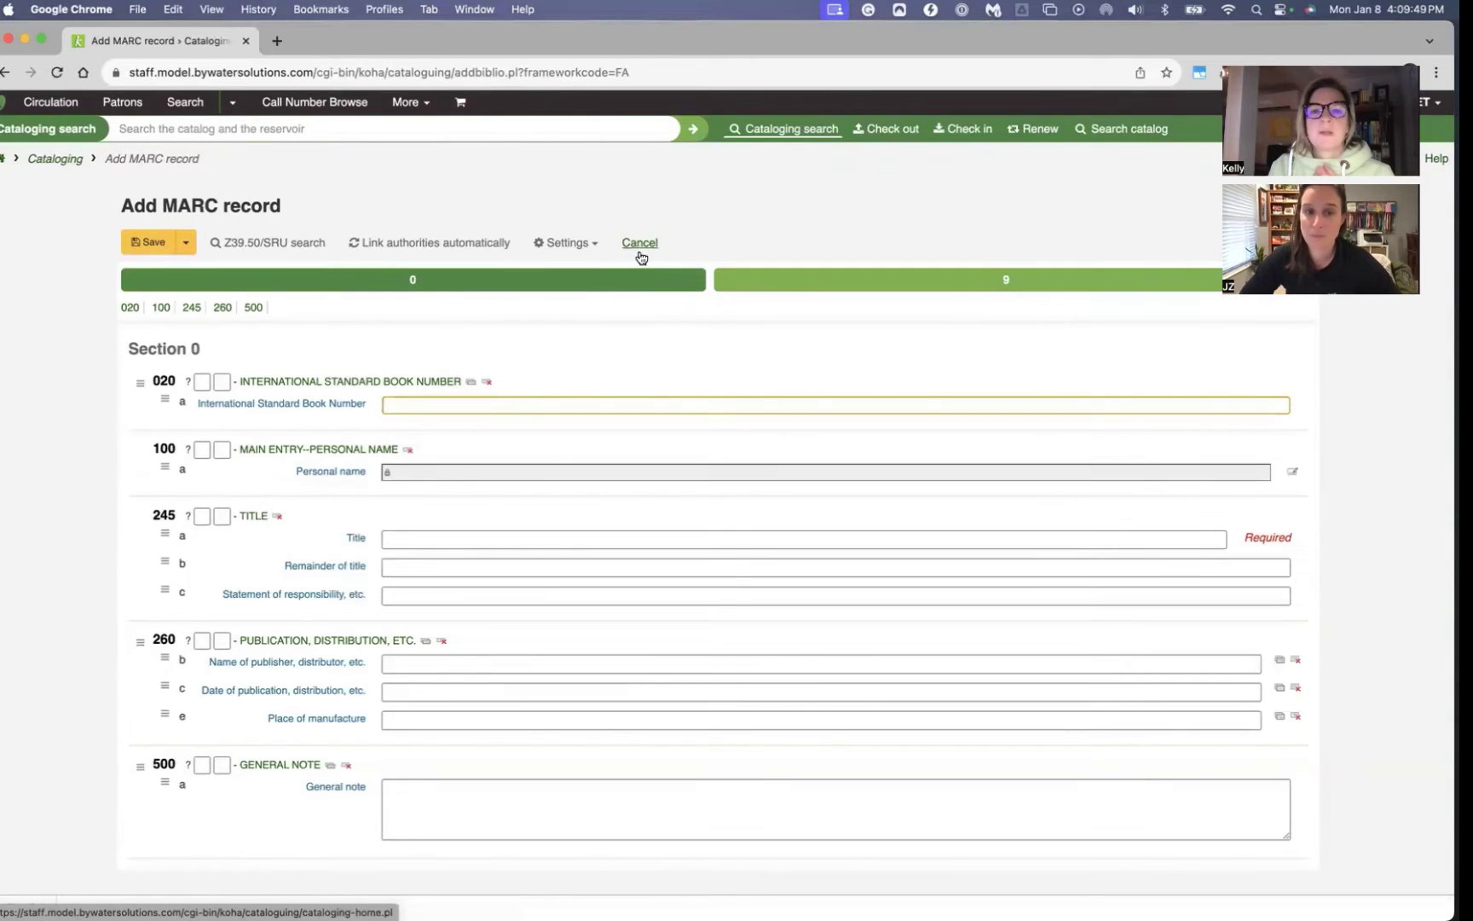
left_click(641, 247)
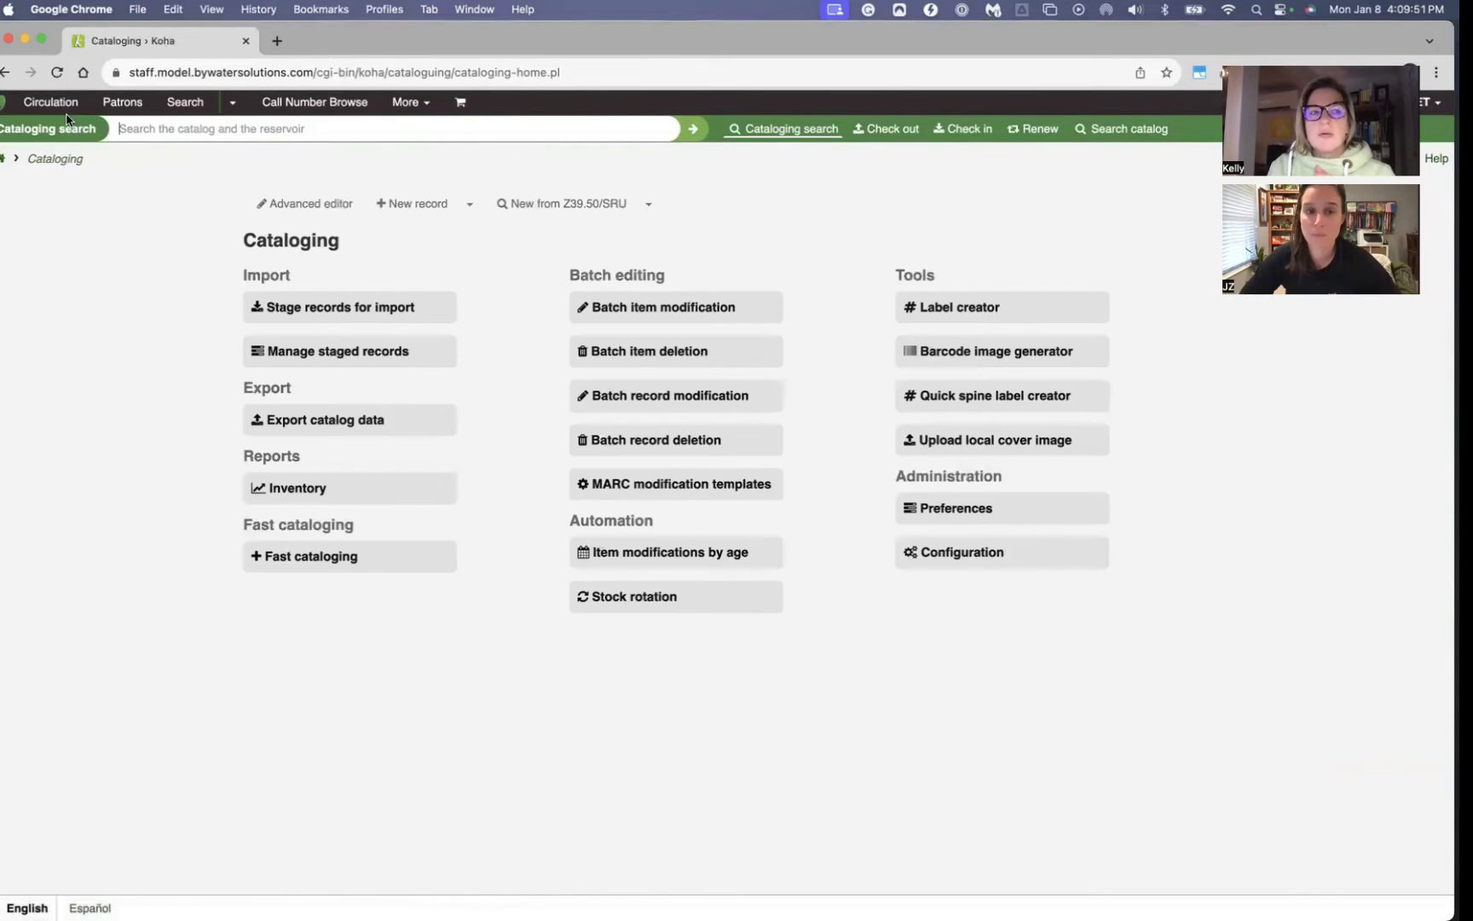
Reach Fast cataloging from Home through Circulation, then expand the More modules menu.
left_click(3, 159)
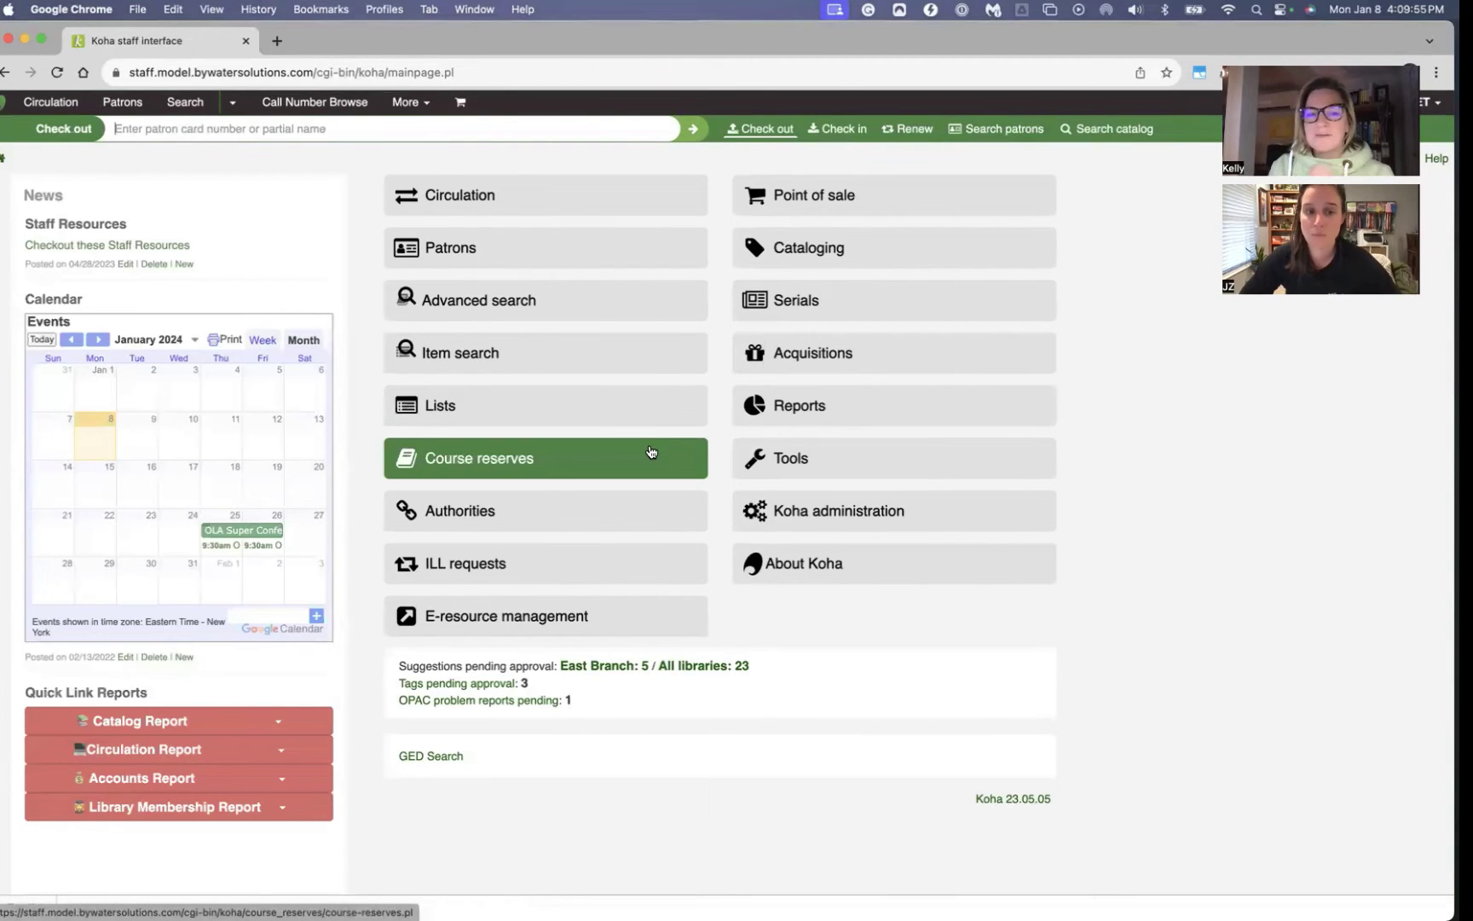
left_click(557, 194)
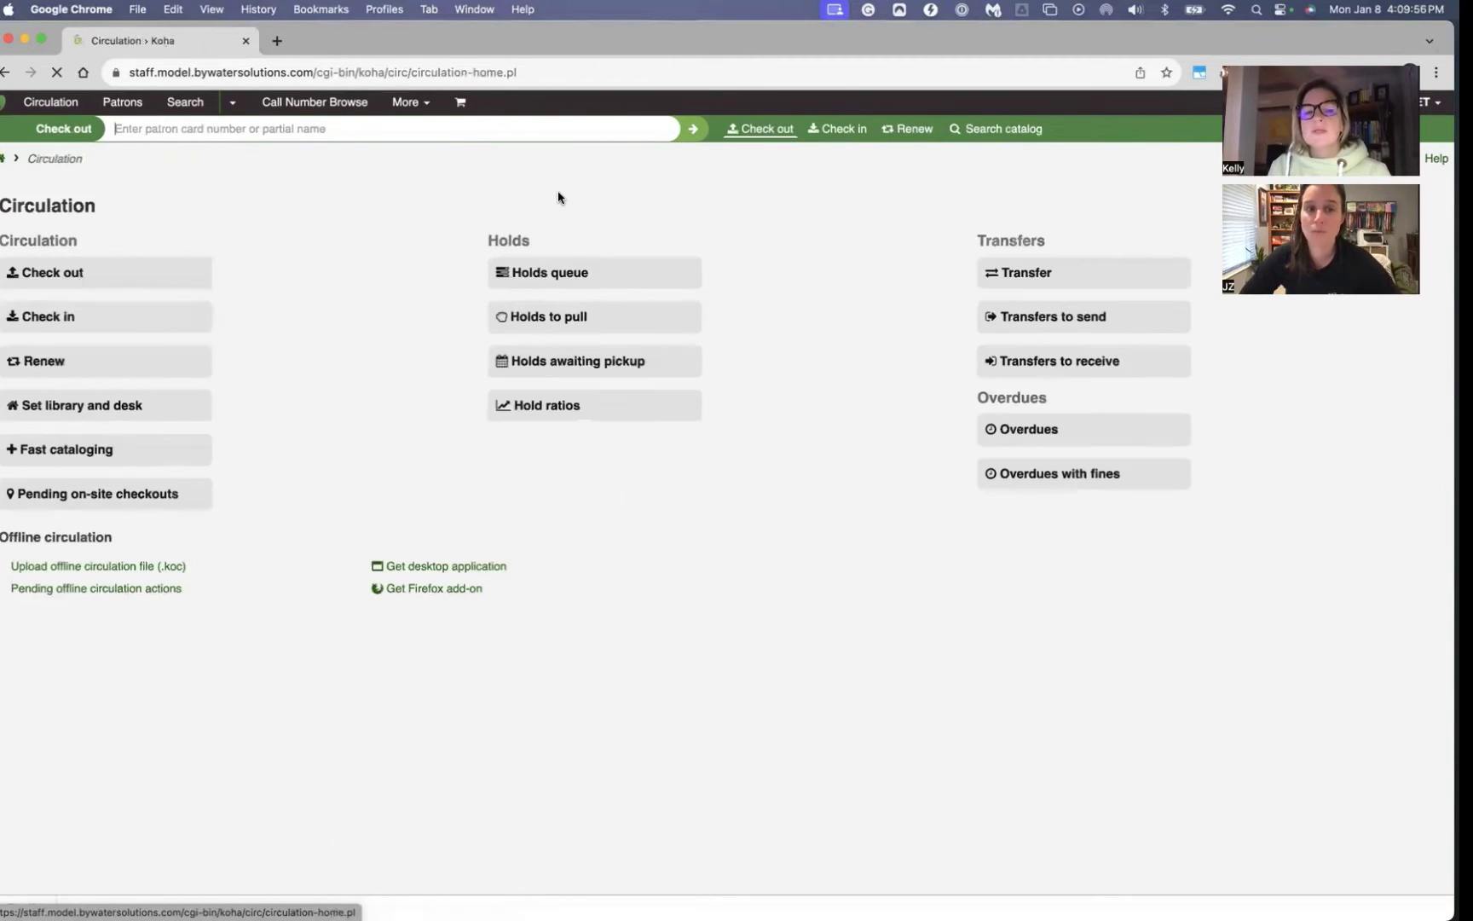
left_click(115, 462)
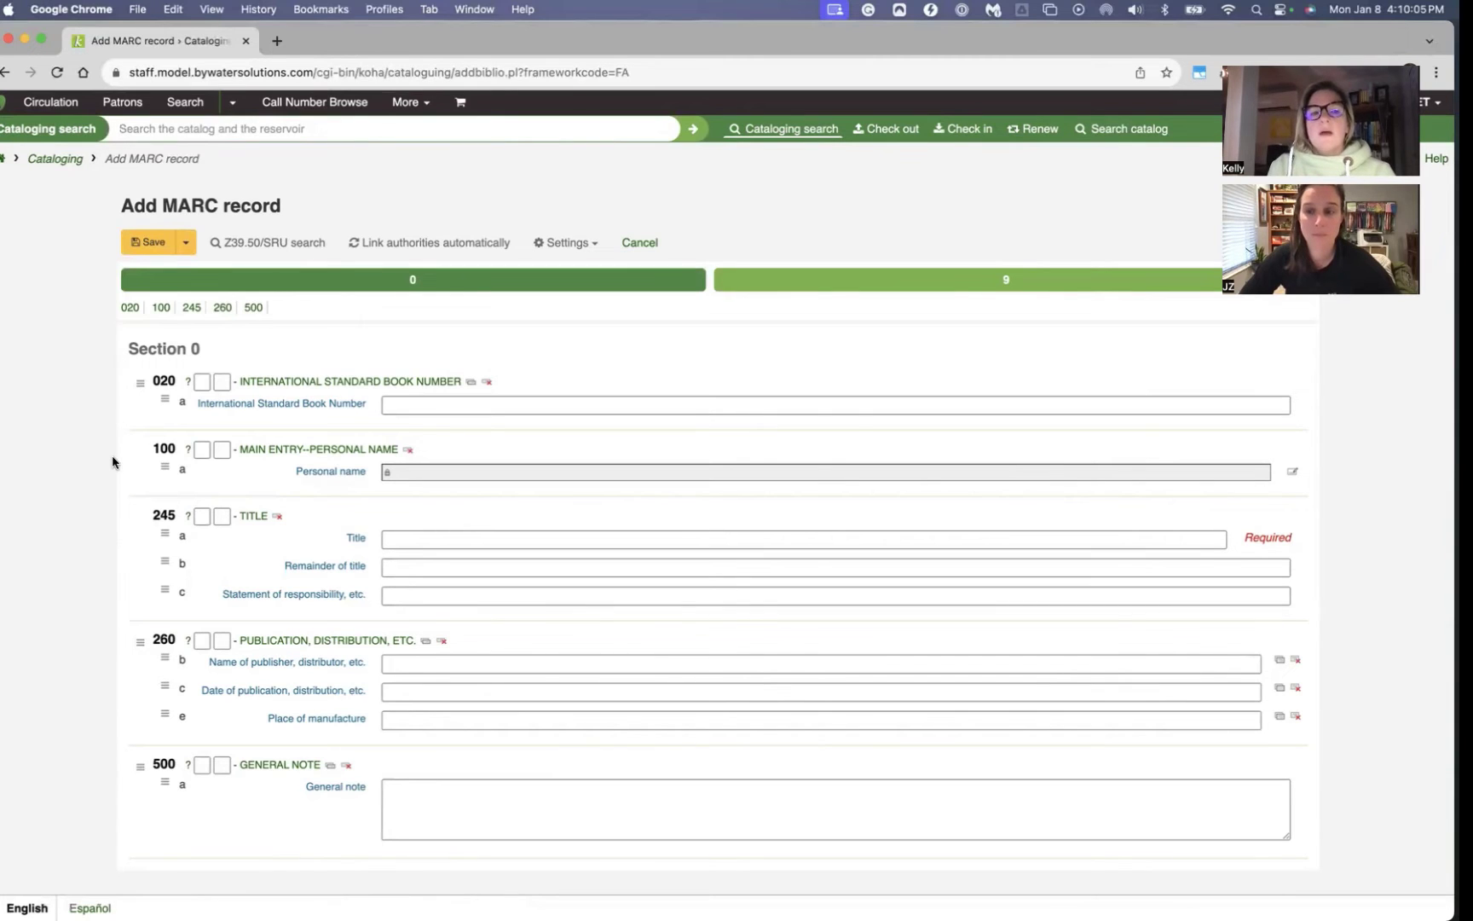
left_click(407, 103)
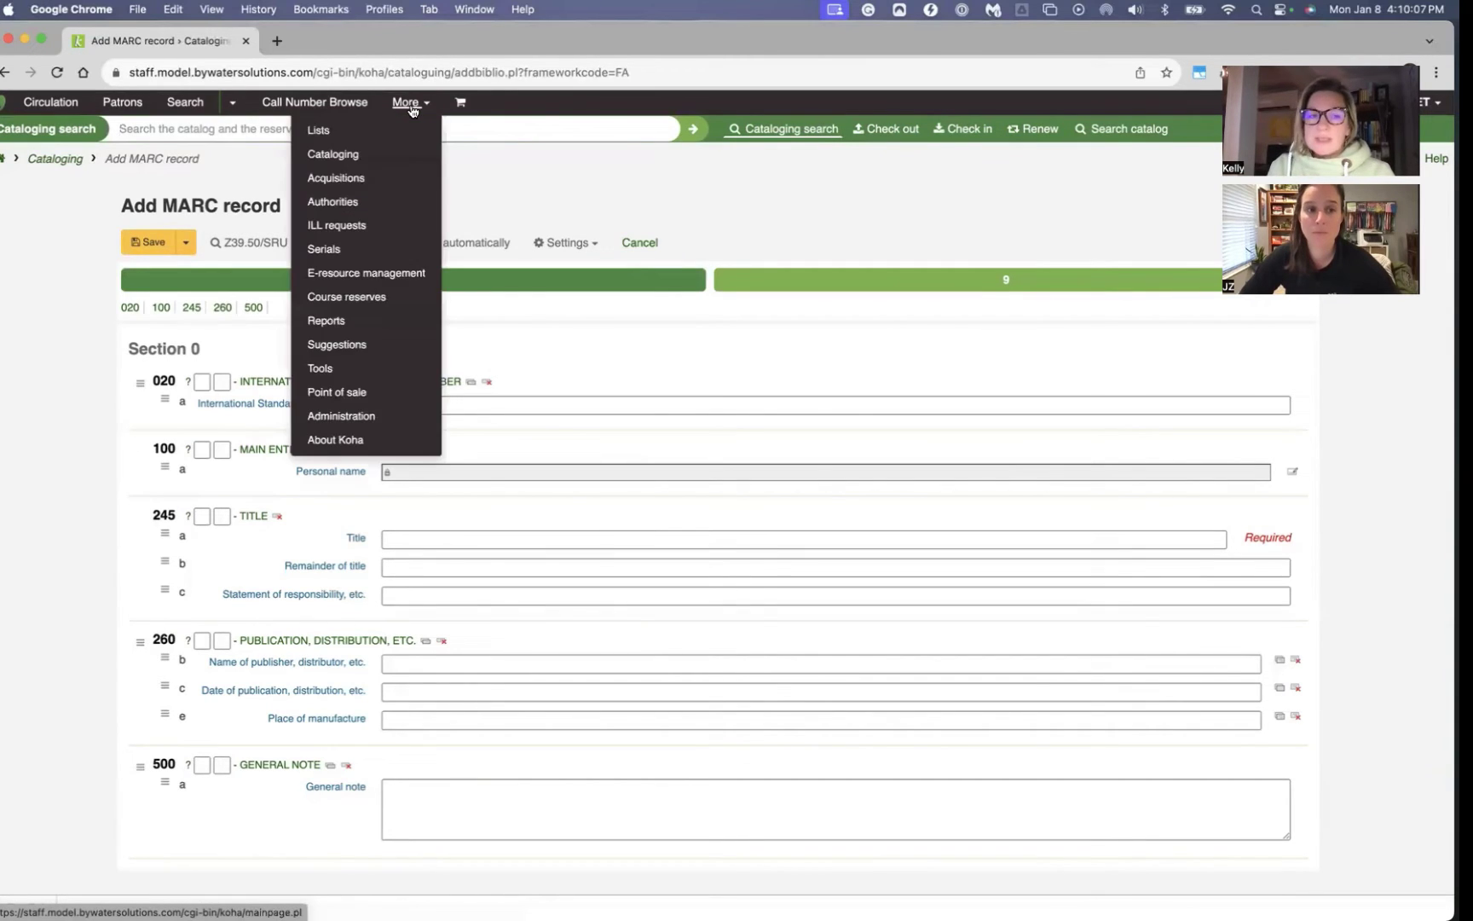
Open the Fast Add Framework (FA) MARC structure under Administration > MARC bibliographic frameworks.
left_click(372, 415)
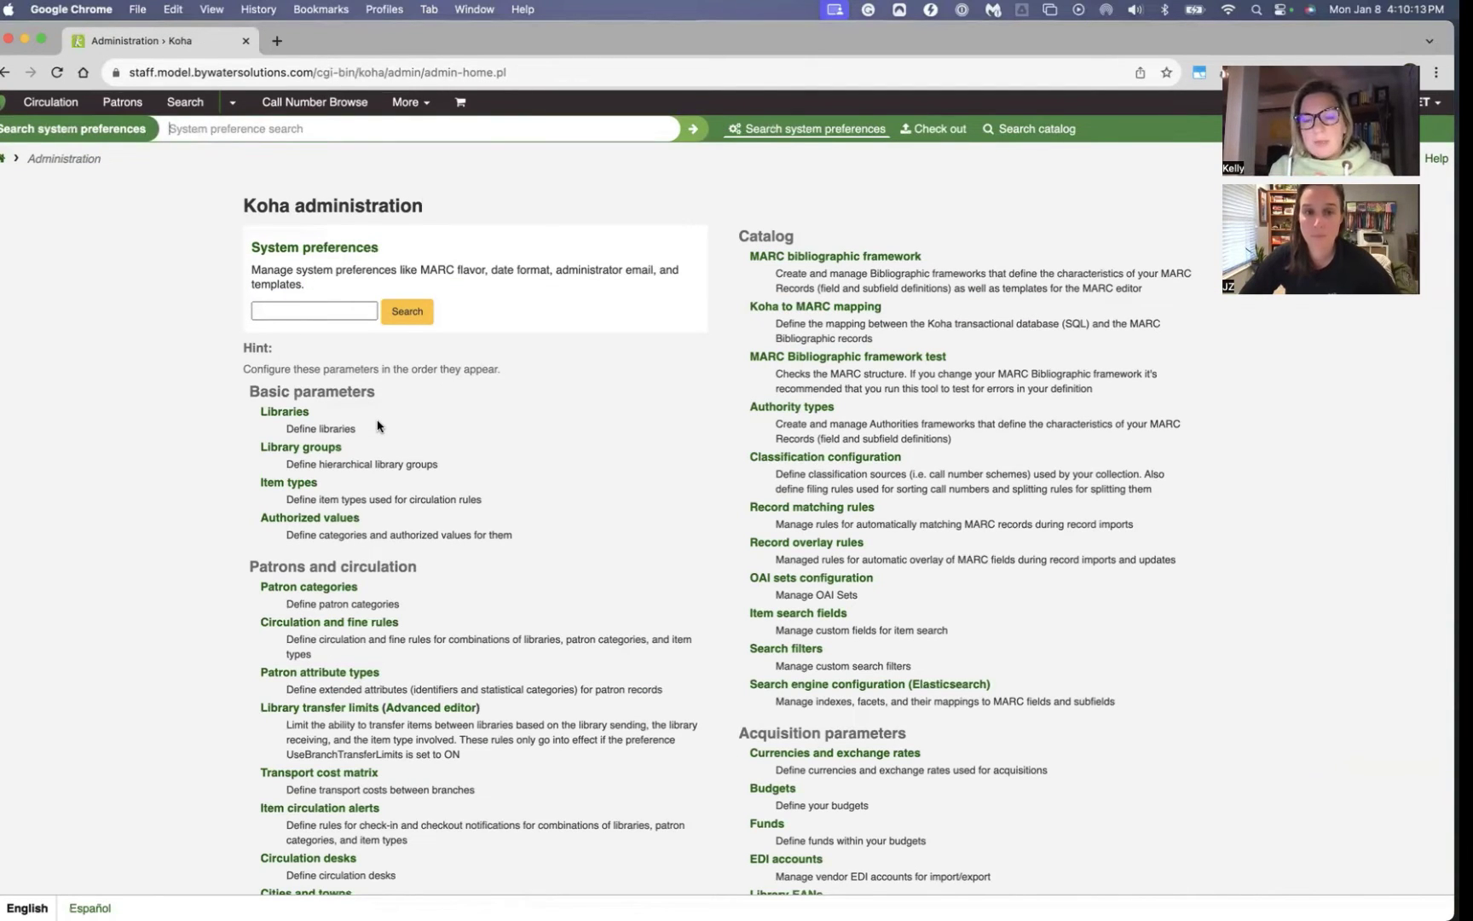
left_click(810, 257)
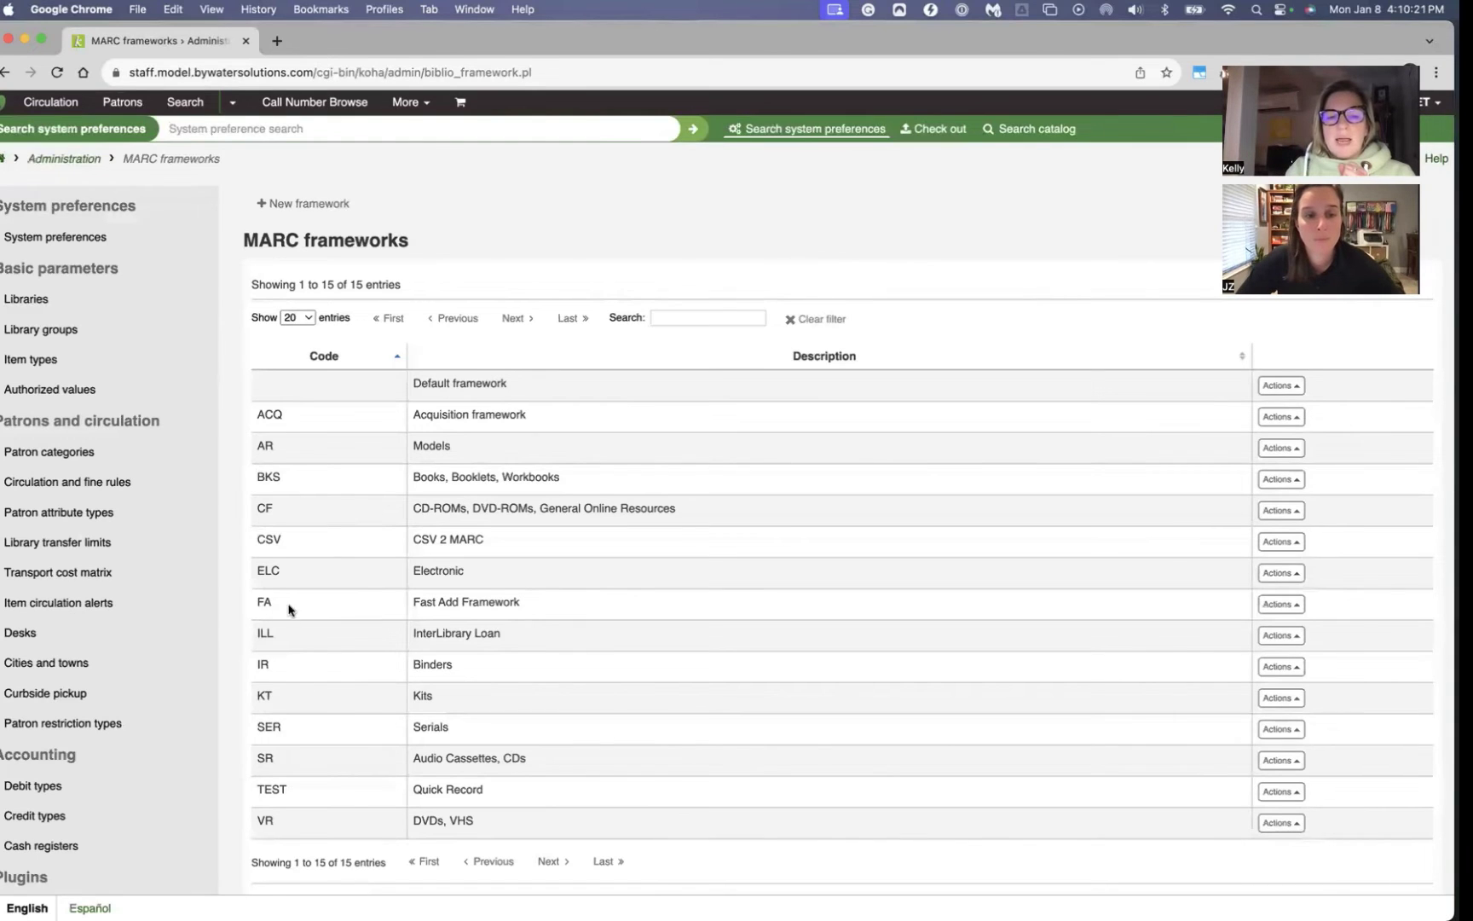
left_click(1282, 607)
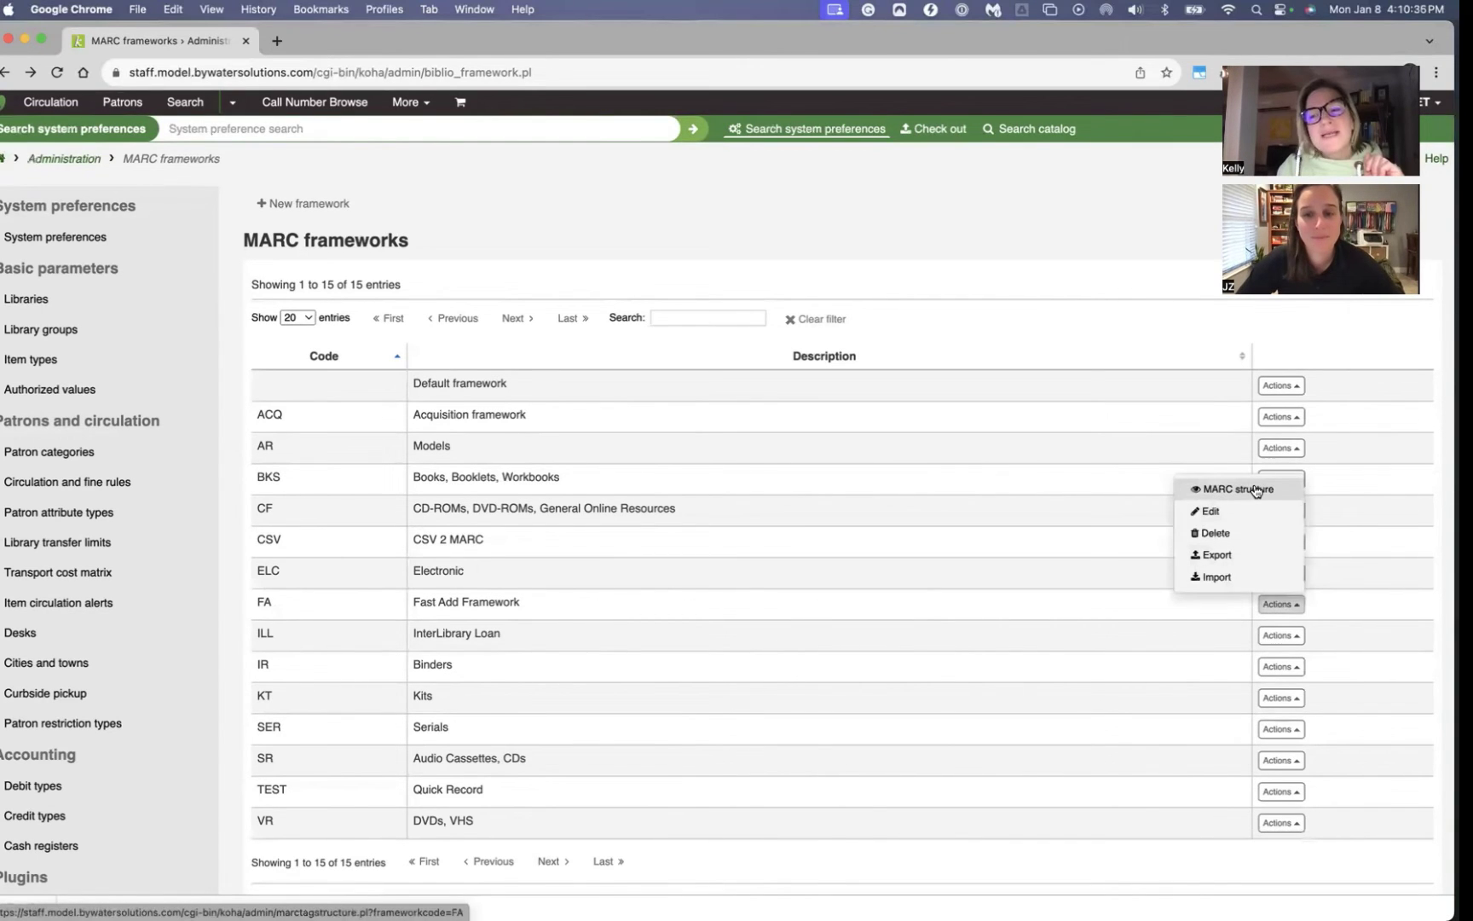
left_click(1255, 491)
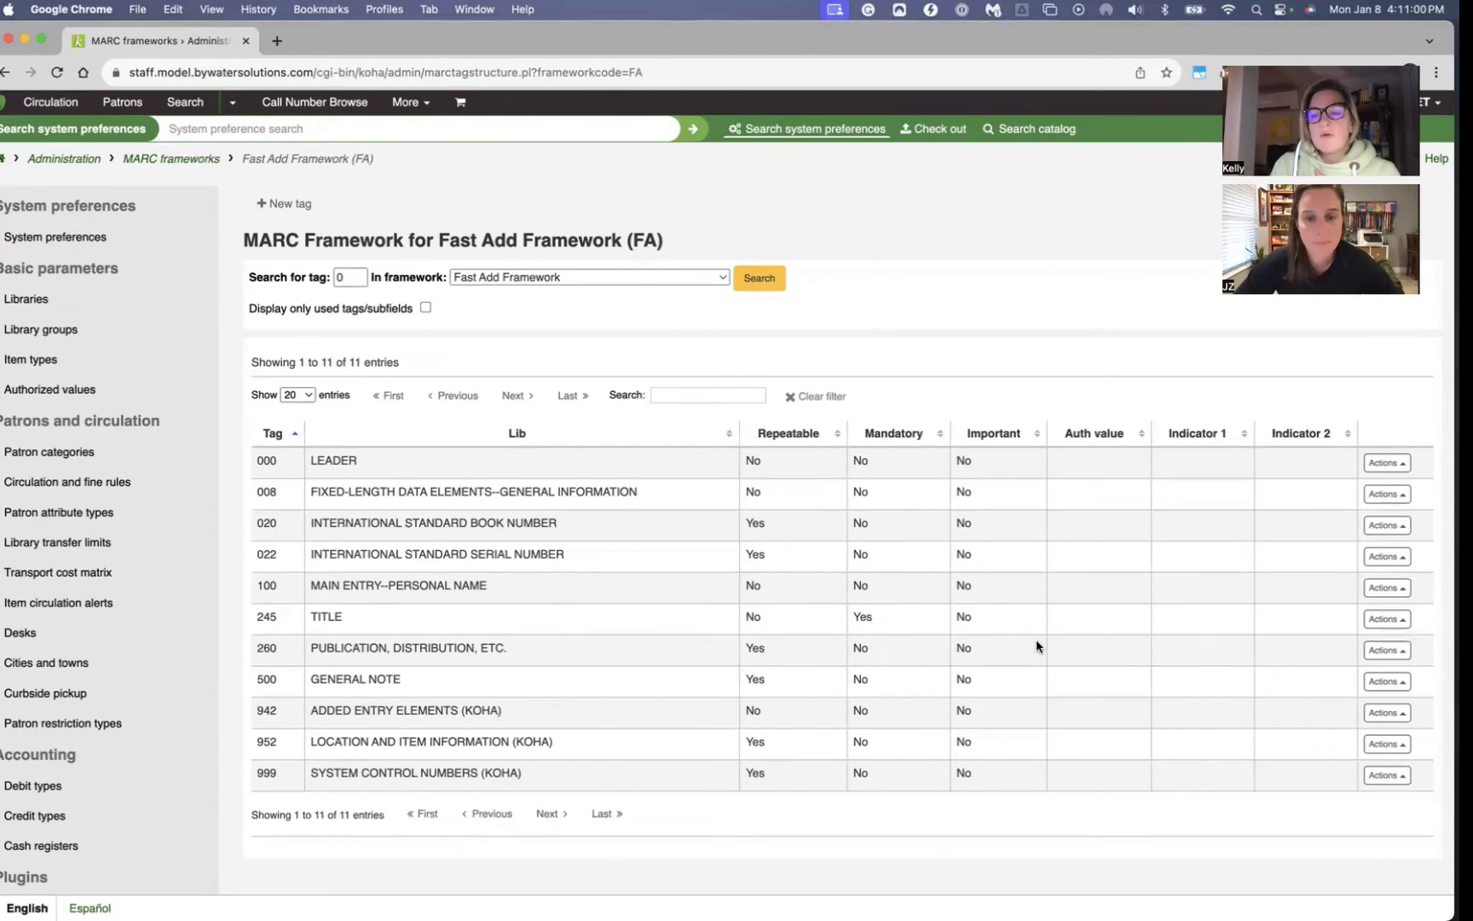
Open tag 260's subfields and hide subfield c from the staff interface and editor.
left_click(1387, 651)
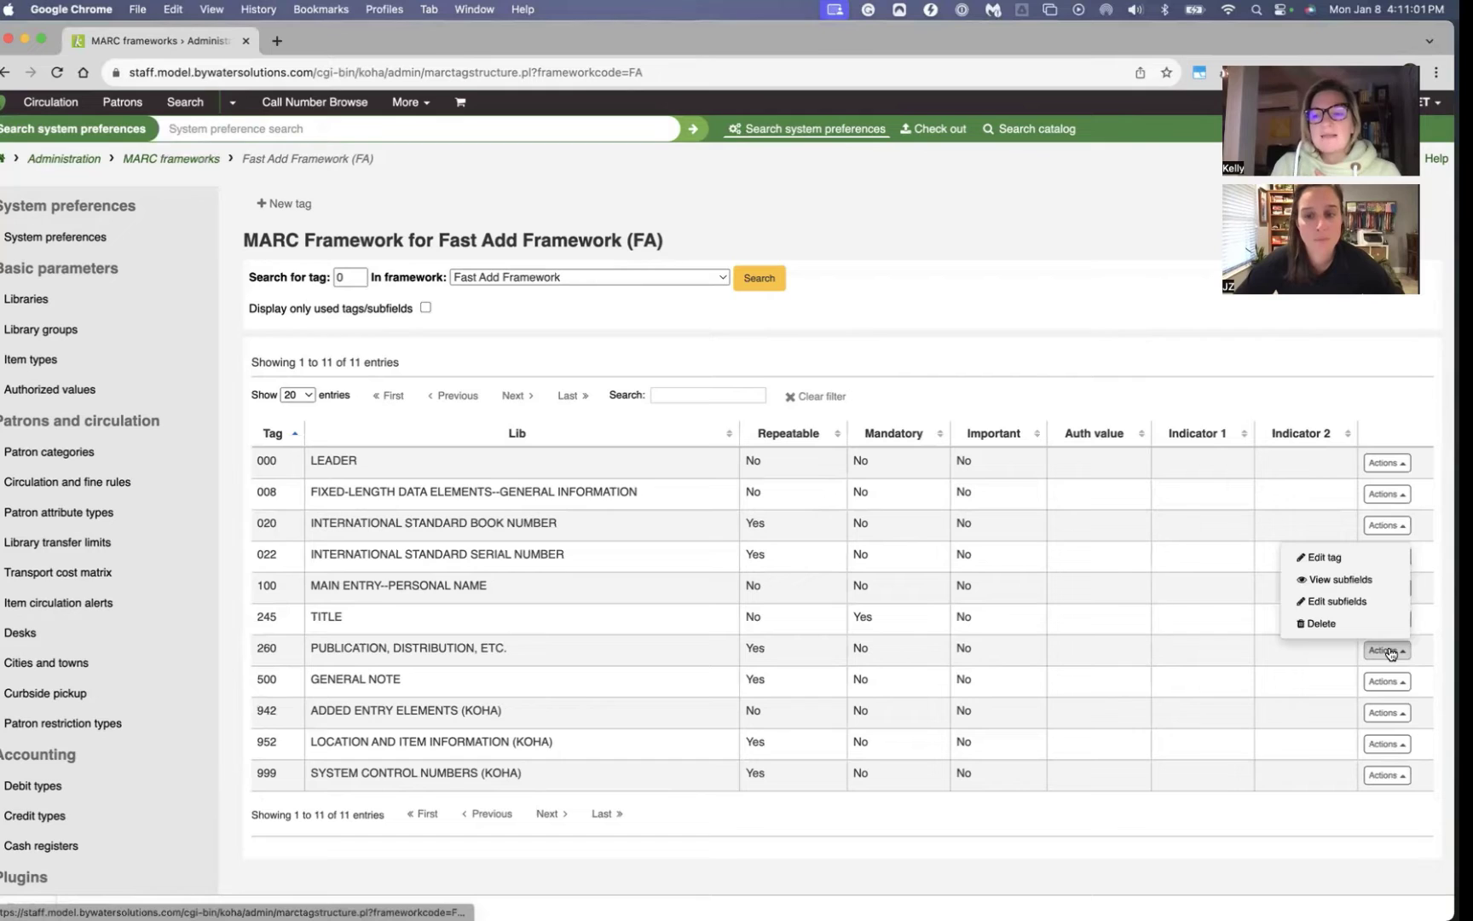
left_click(1353, 604)
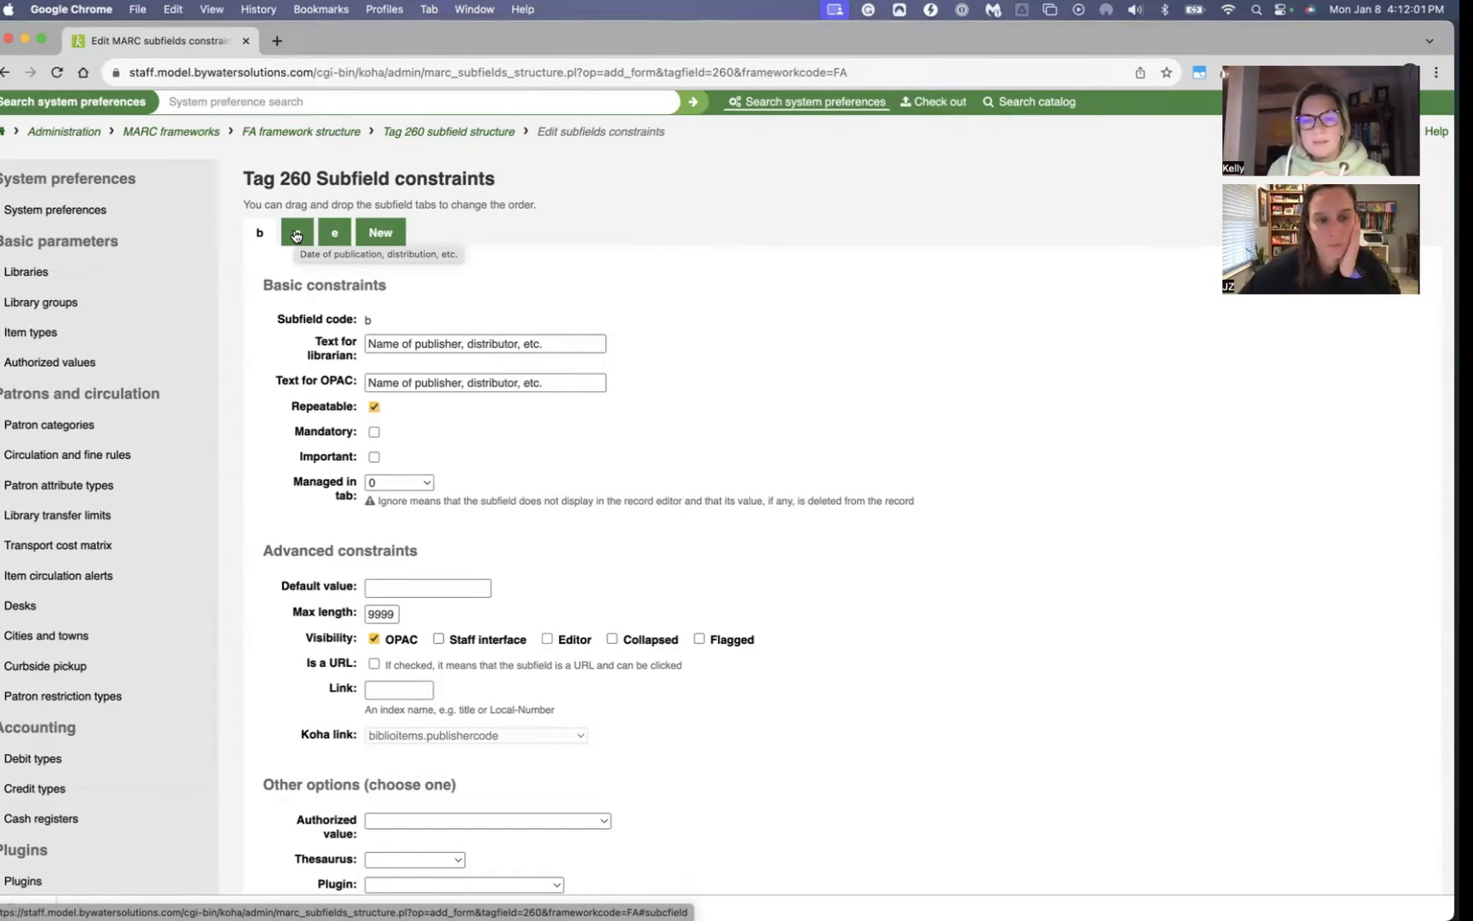
left_click(296, 233)
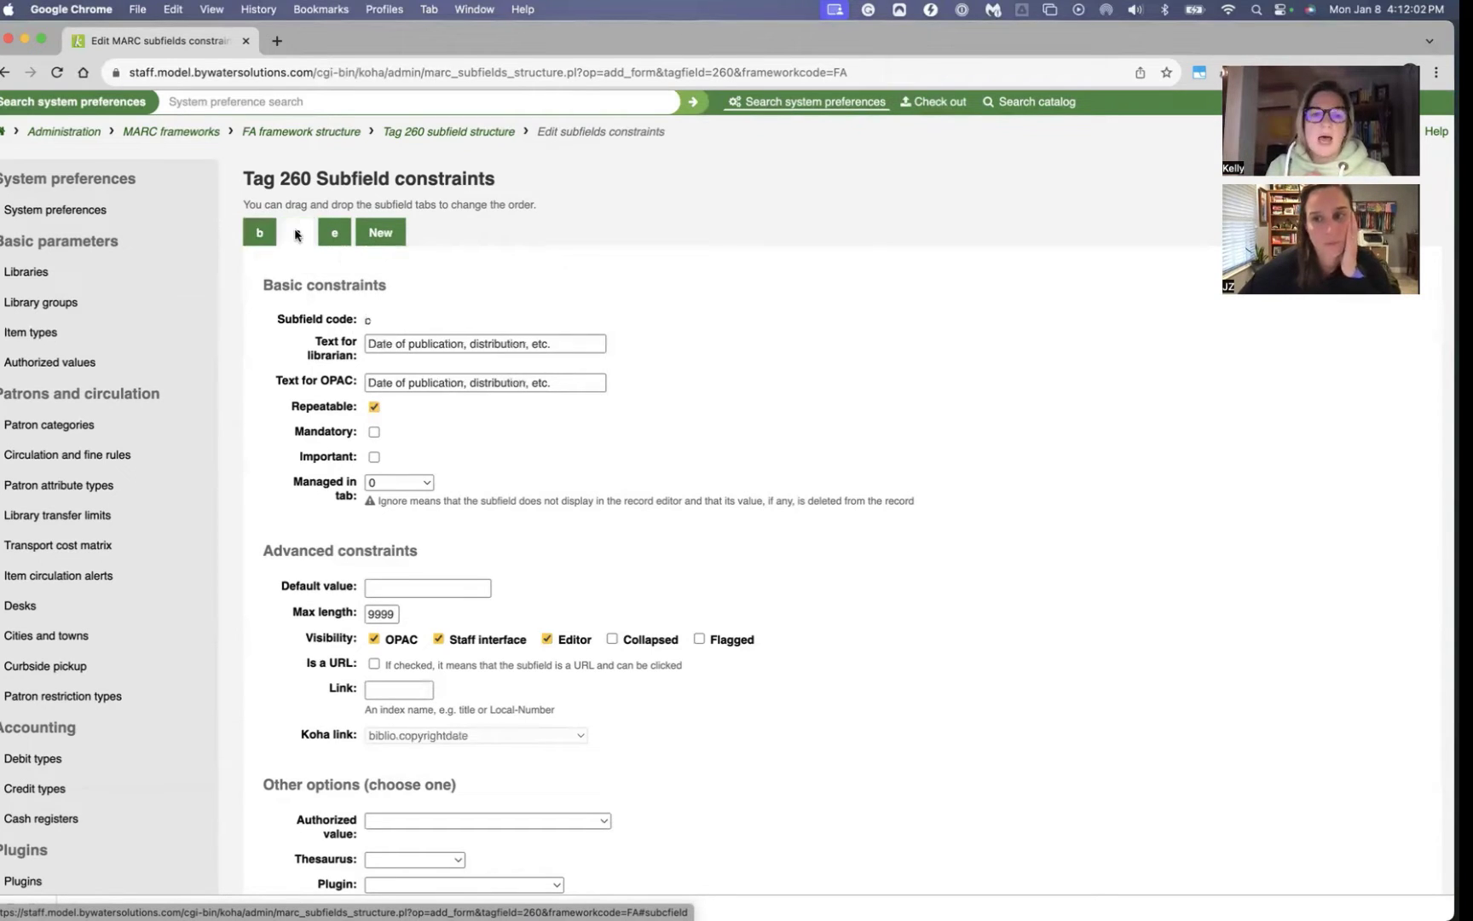
left_click(438, 638)
left_click(546, 638)
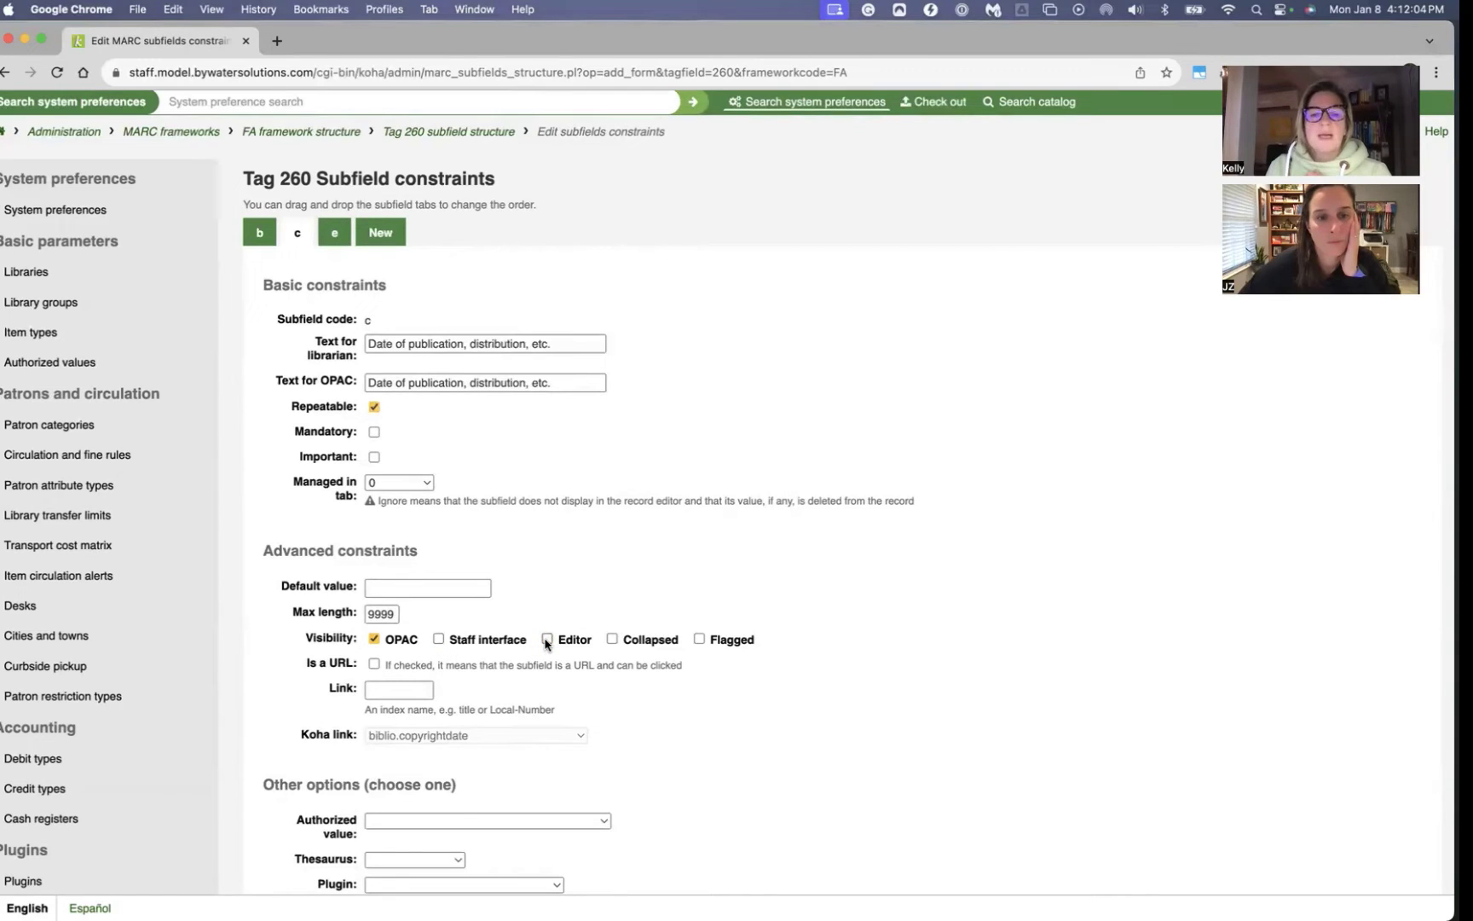
Hide 260 subfield e (Place of manufacture) from staff interface and editor, and save.
left_click(324, 235)
left_click(438, 639)
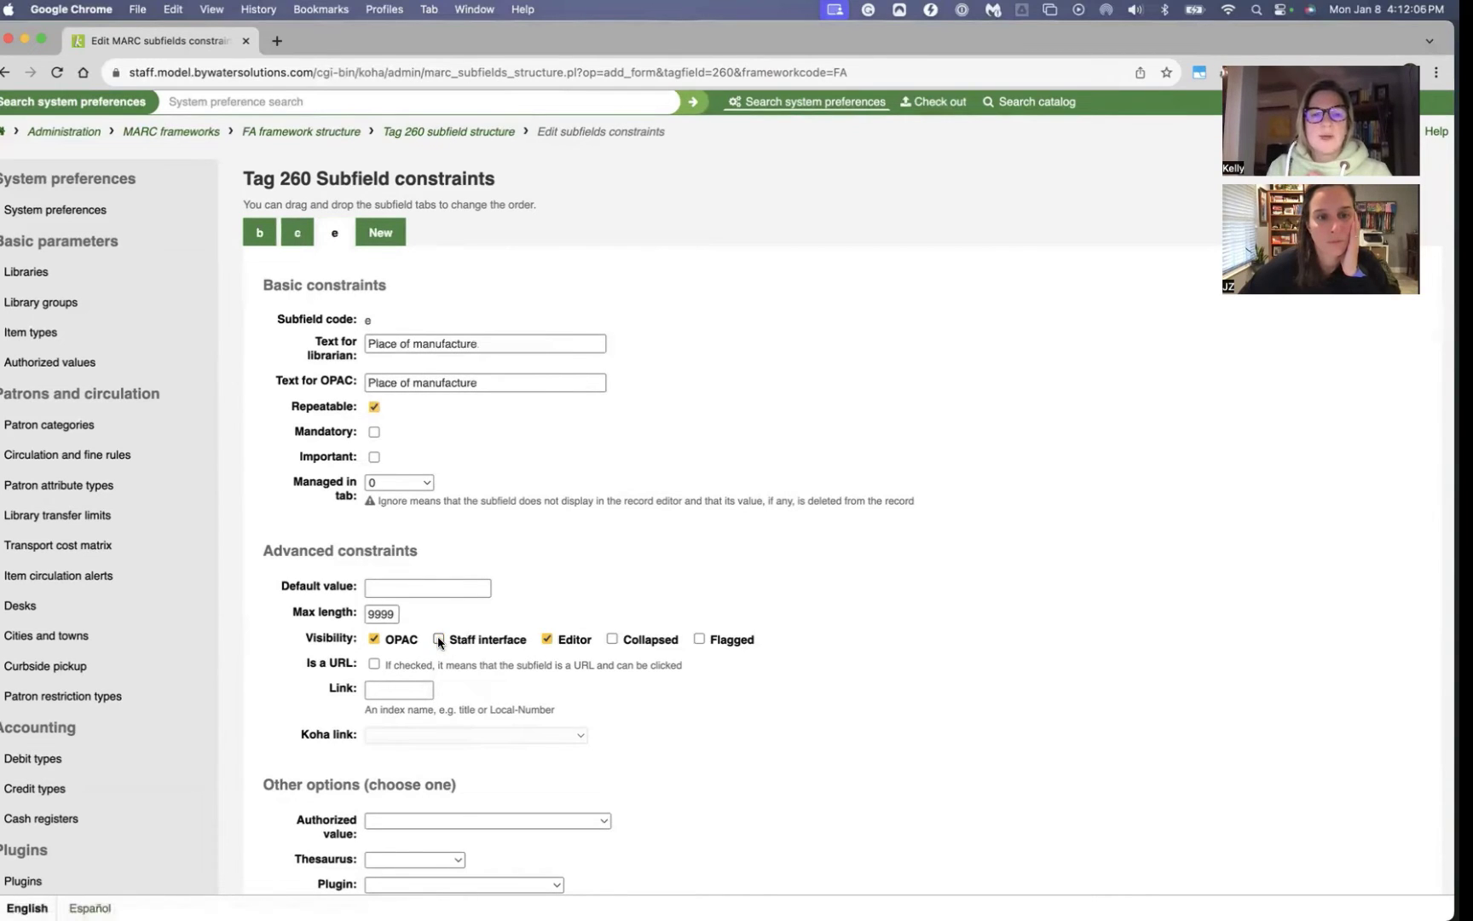
left_click(546, 639)
scroll(579, 674, "down", 5)
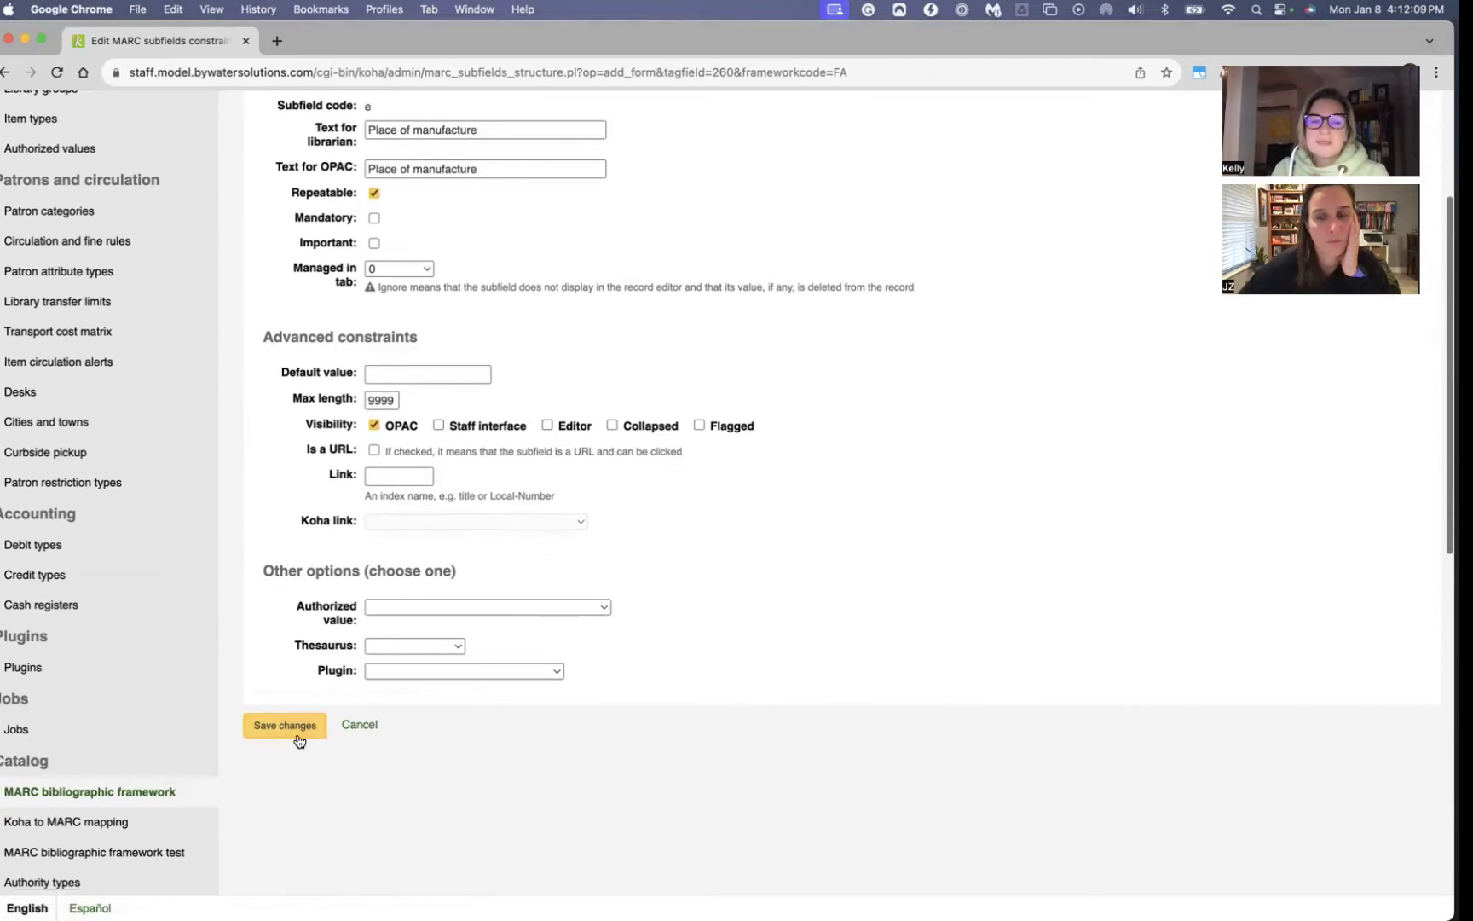
left_click(289, 726)
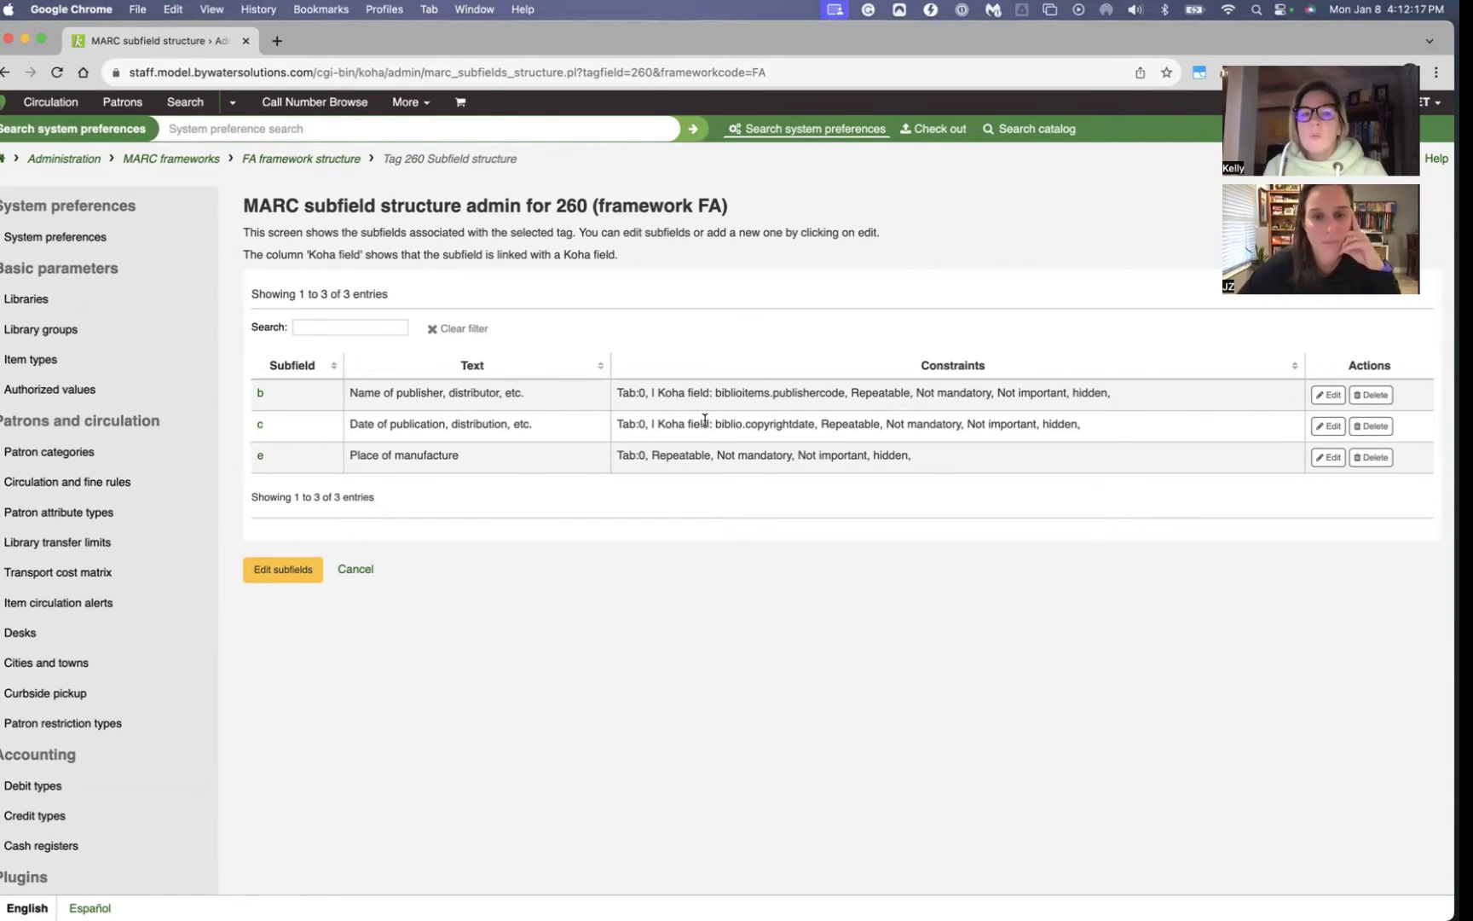
Check subfield b's hidden visibility constraints and return to the FA tag list.
left_click_drag(618, 392, 1111, 400)
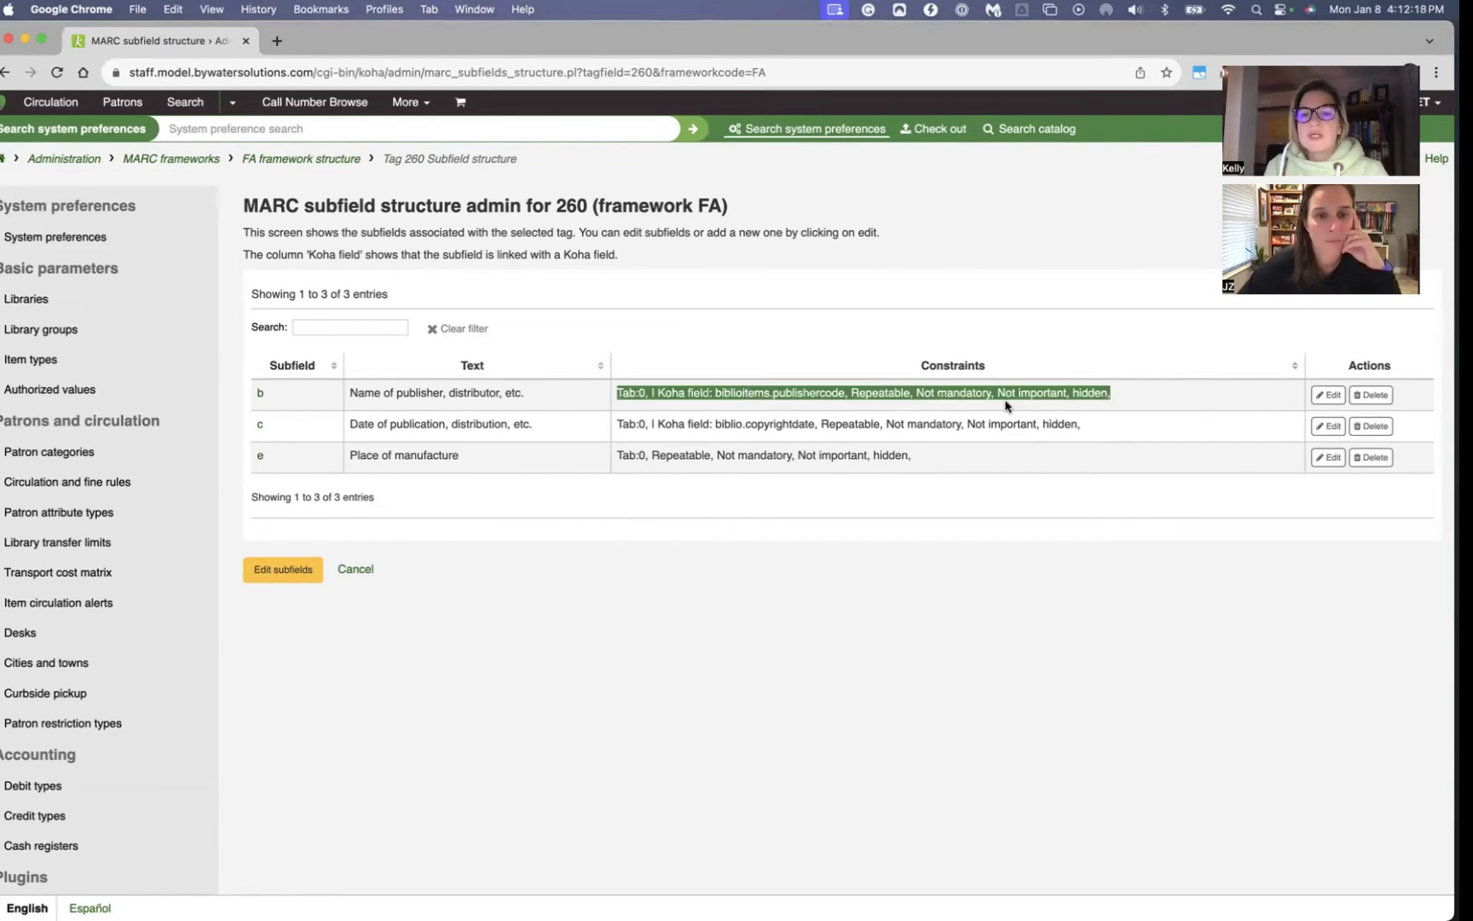
left_click(1128, 394)
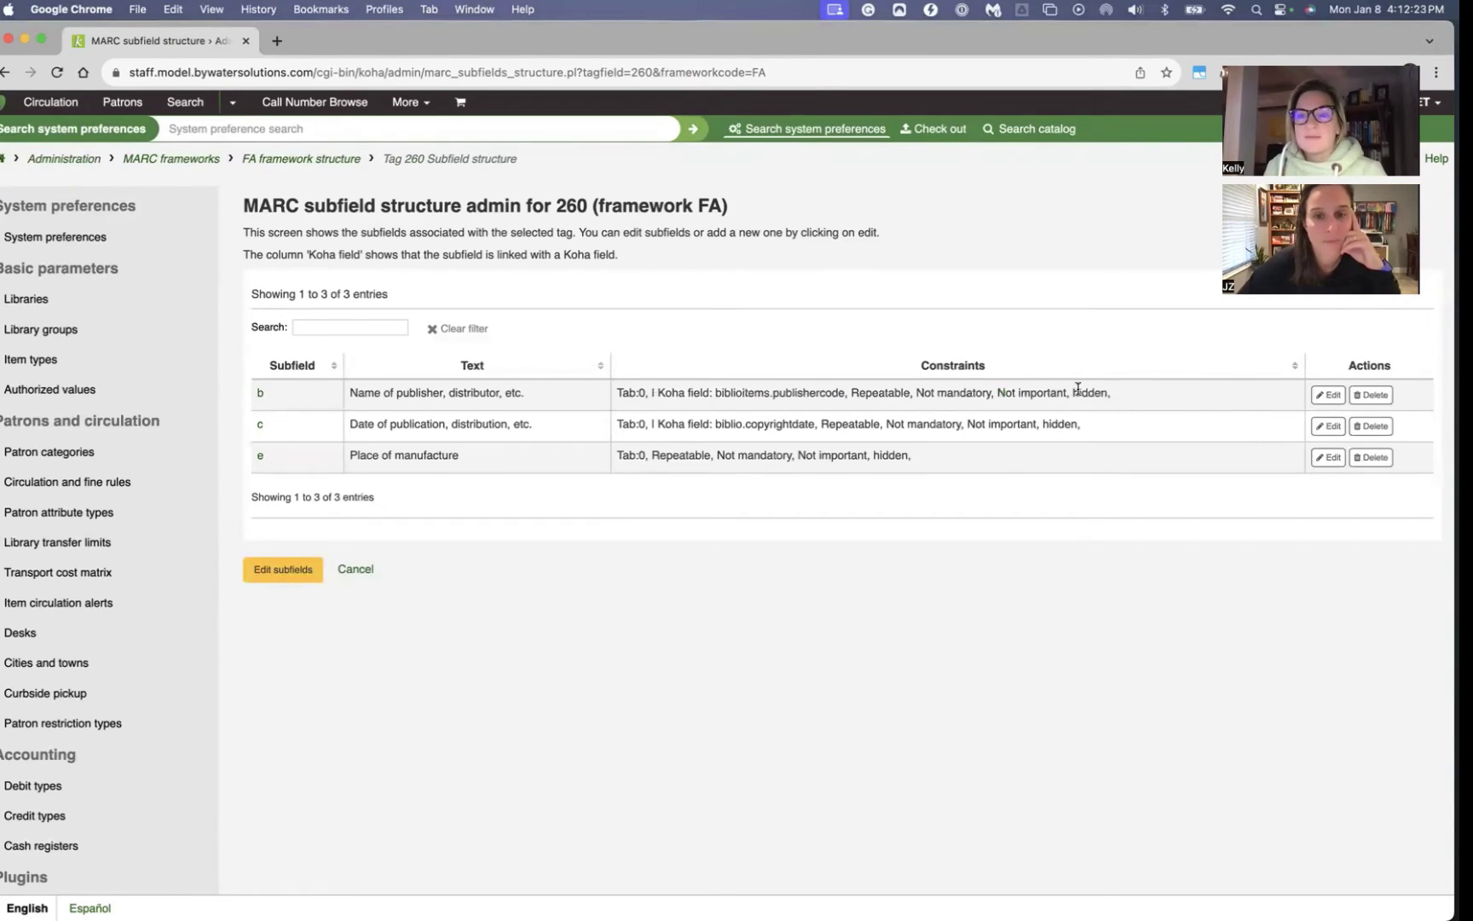
left_click(355, 569)
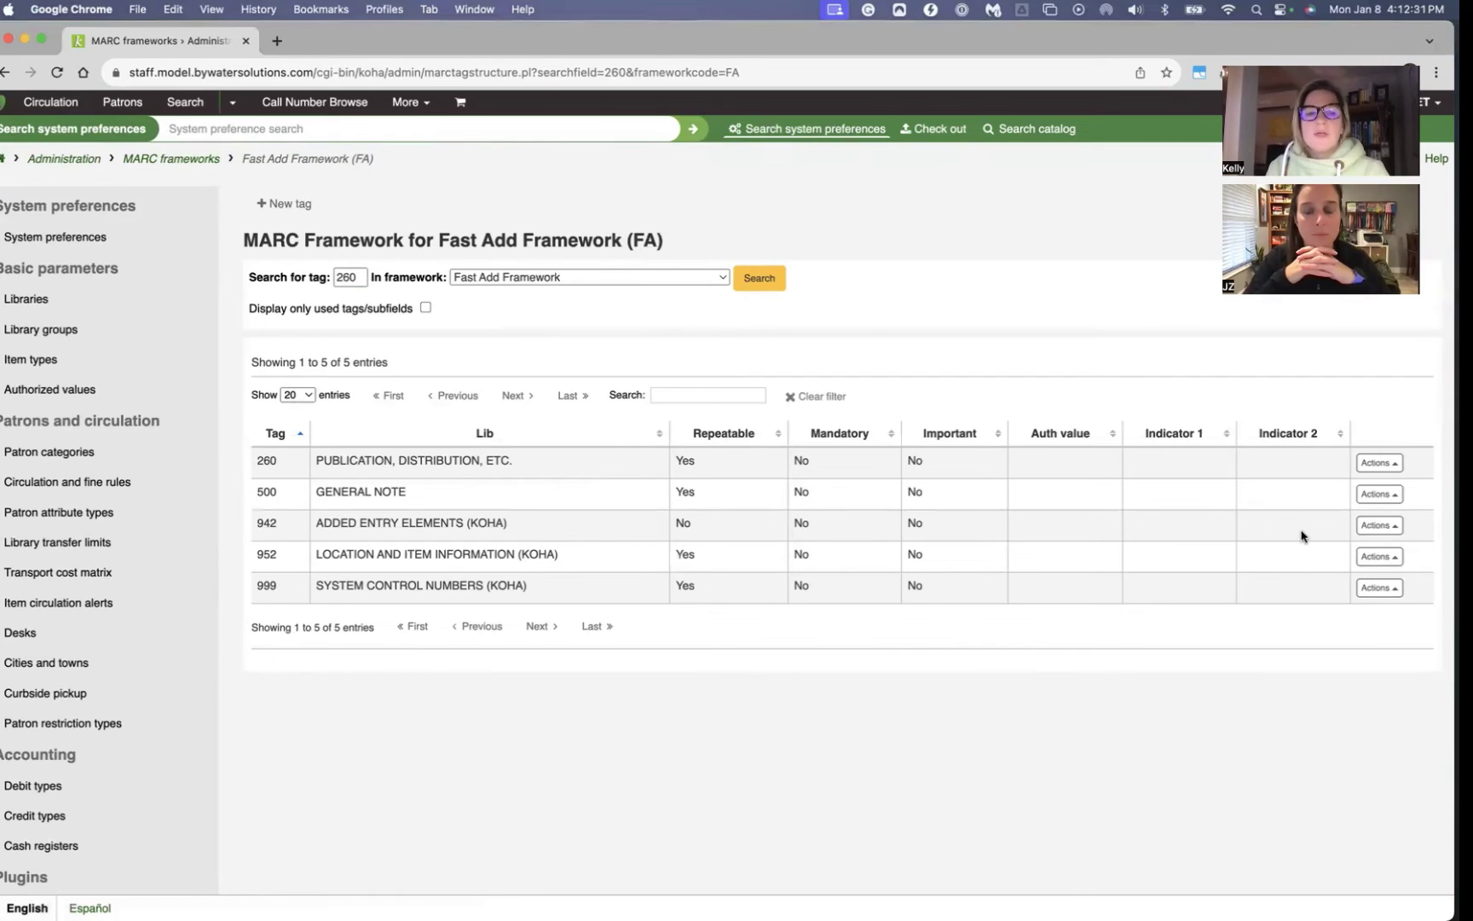
Move tag 942 subfield c (Koha item type) from tab 9 to tab 0 and save.
left_click(1384, 524)
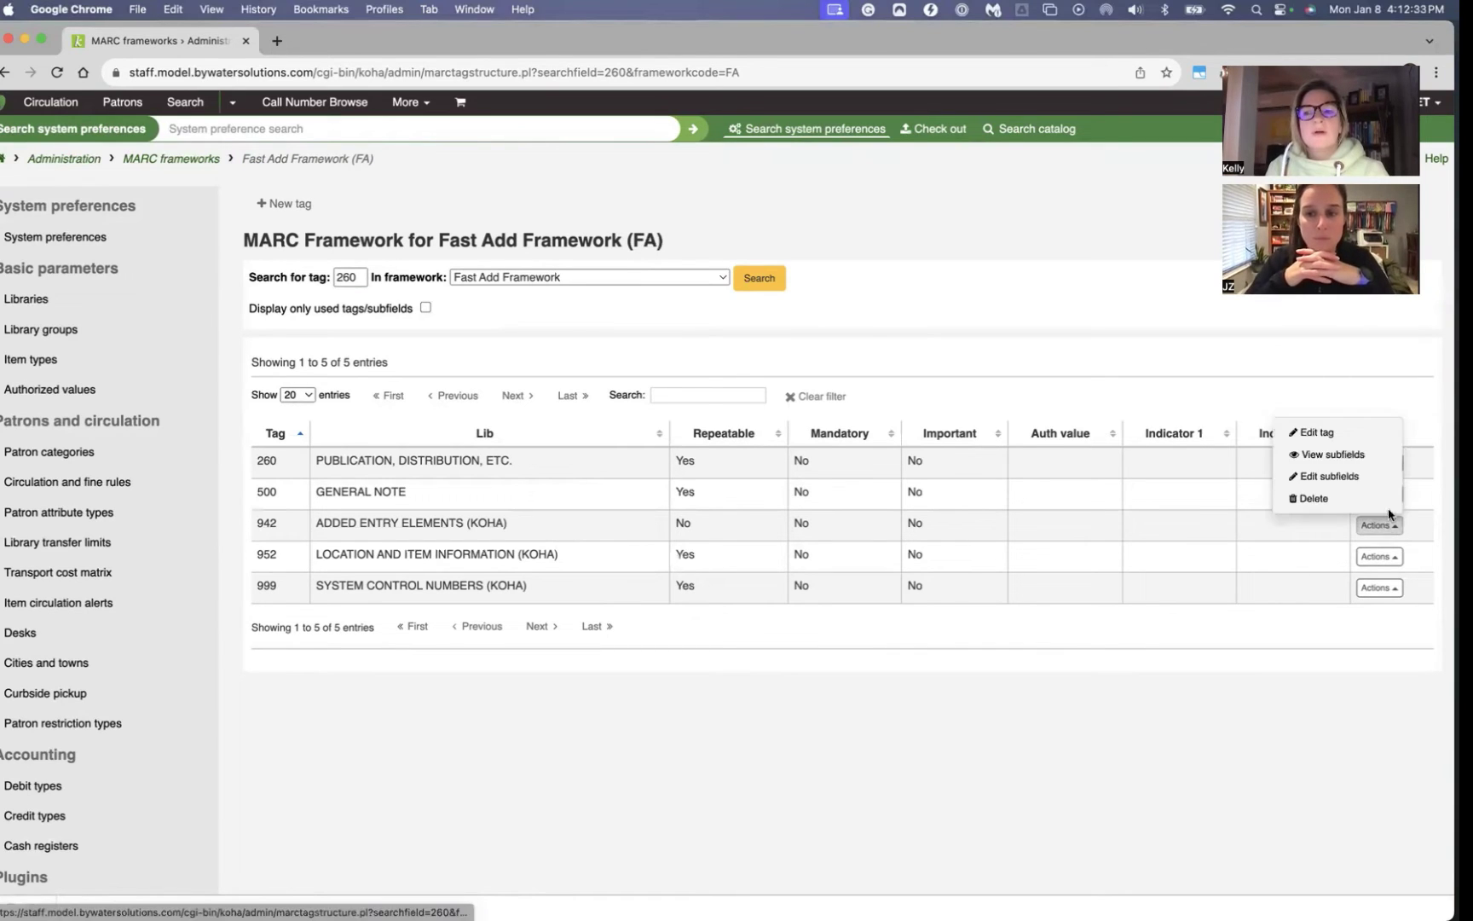
left_click(1362, 474)
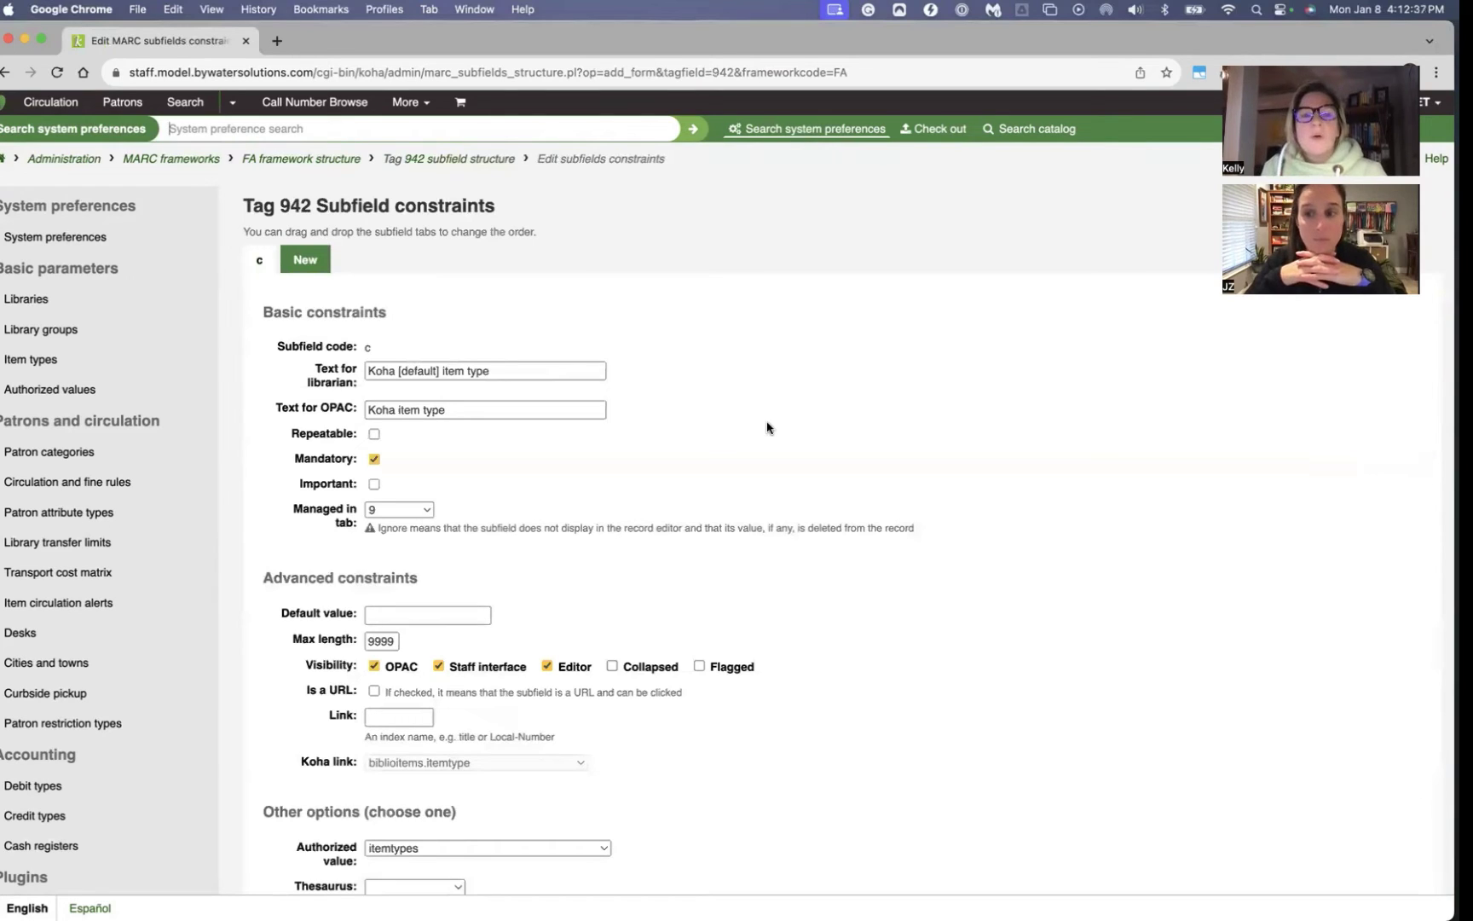
left_click(405, 512)
left_click(394, 341)
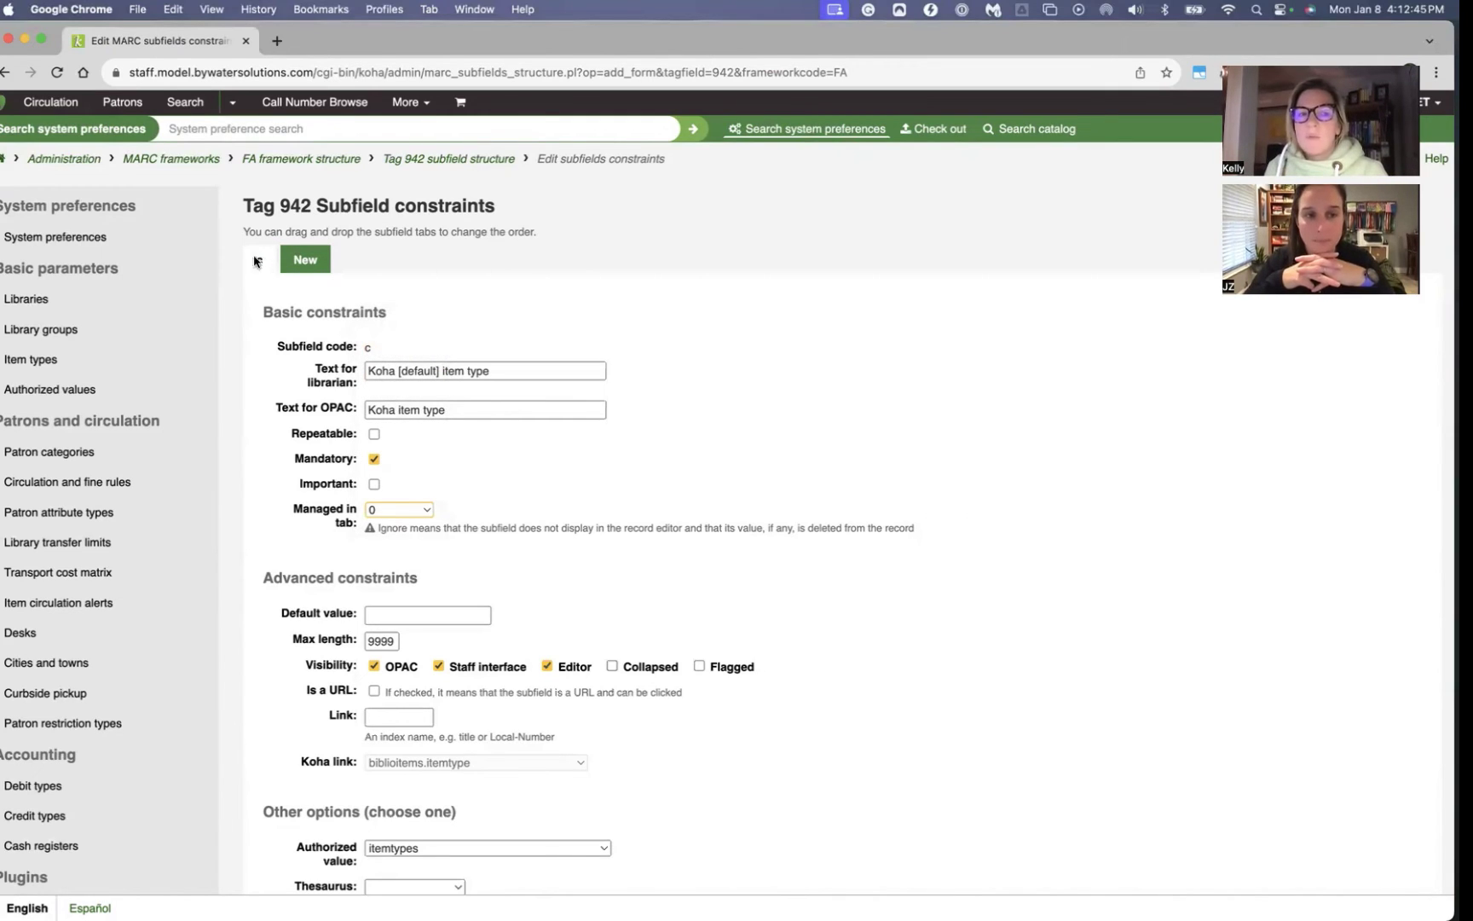
scroll(279, 484, "down", 5)
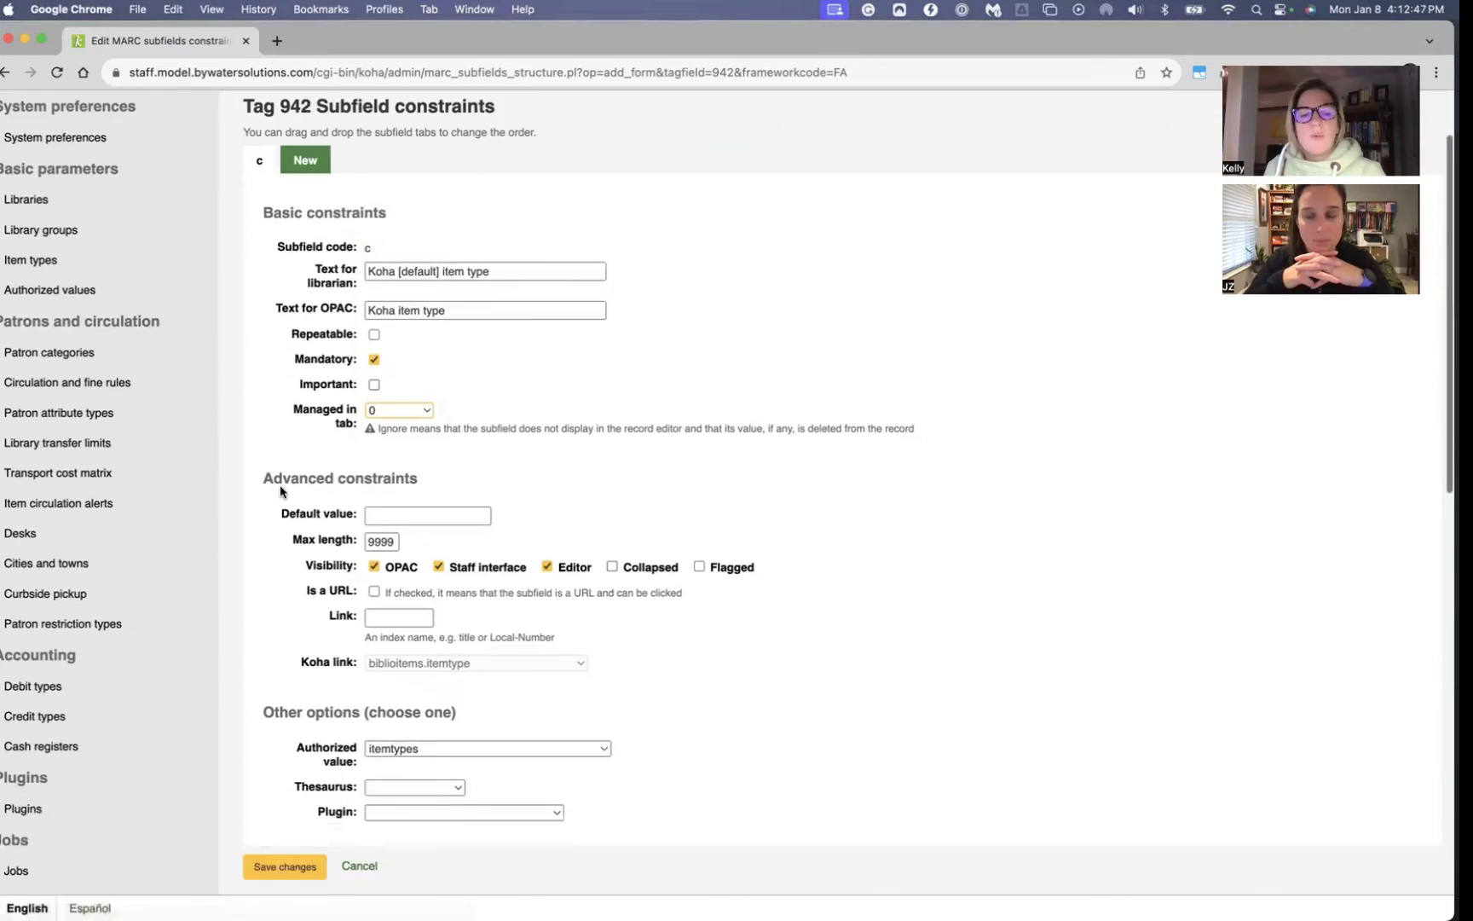
left_click(276, 656)
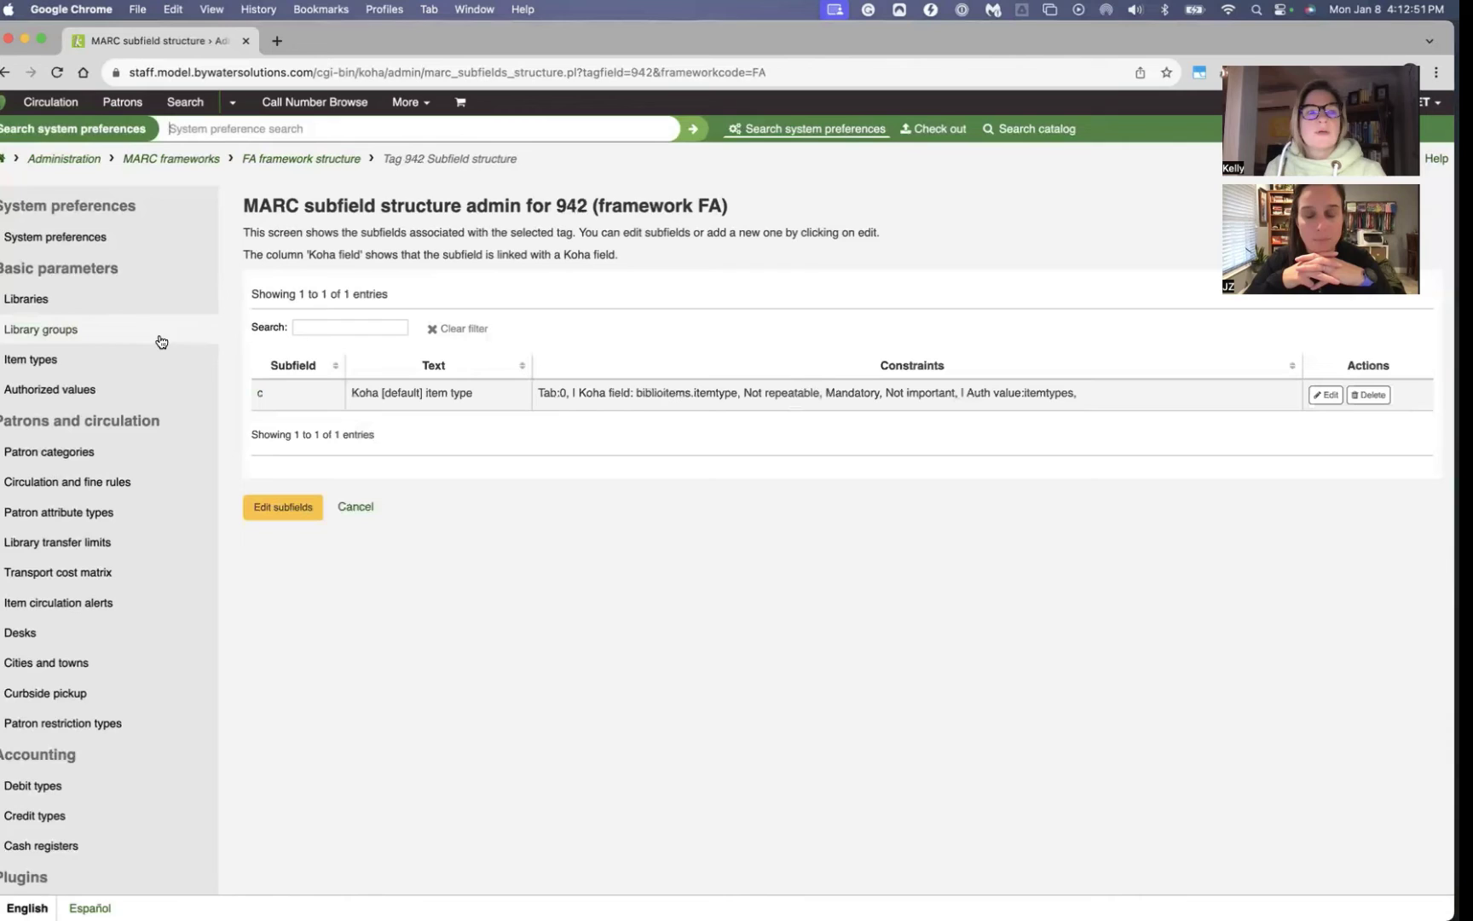
Open fast cataloging via Home and Circulation to see fields 020, 100, 245, 500 and 942.
left_click(3, 160)
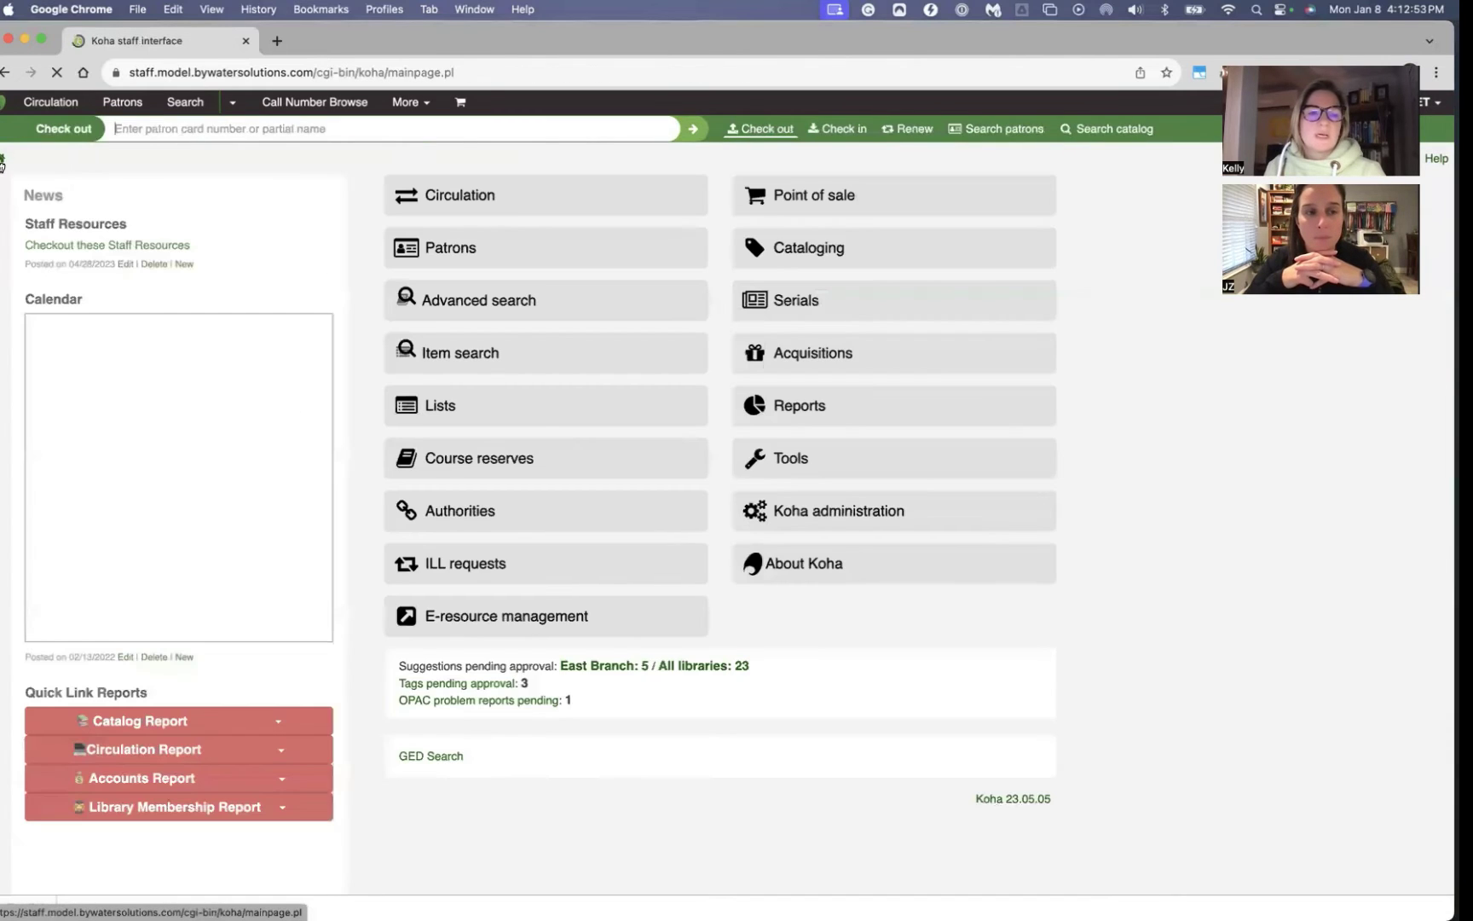
left_click(525, 194)
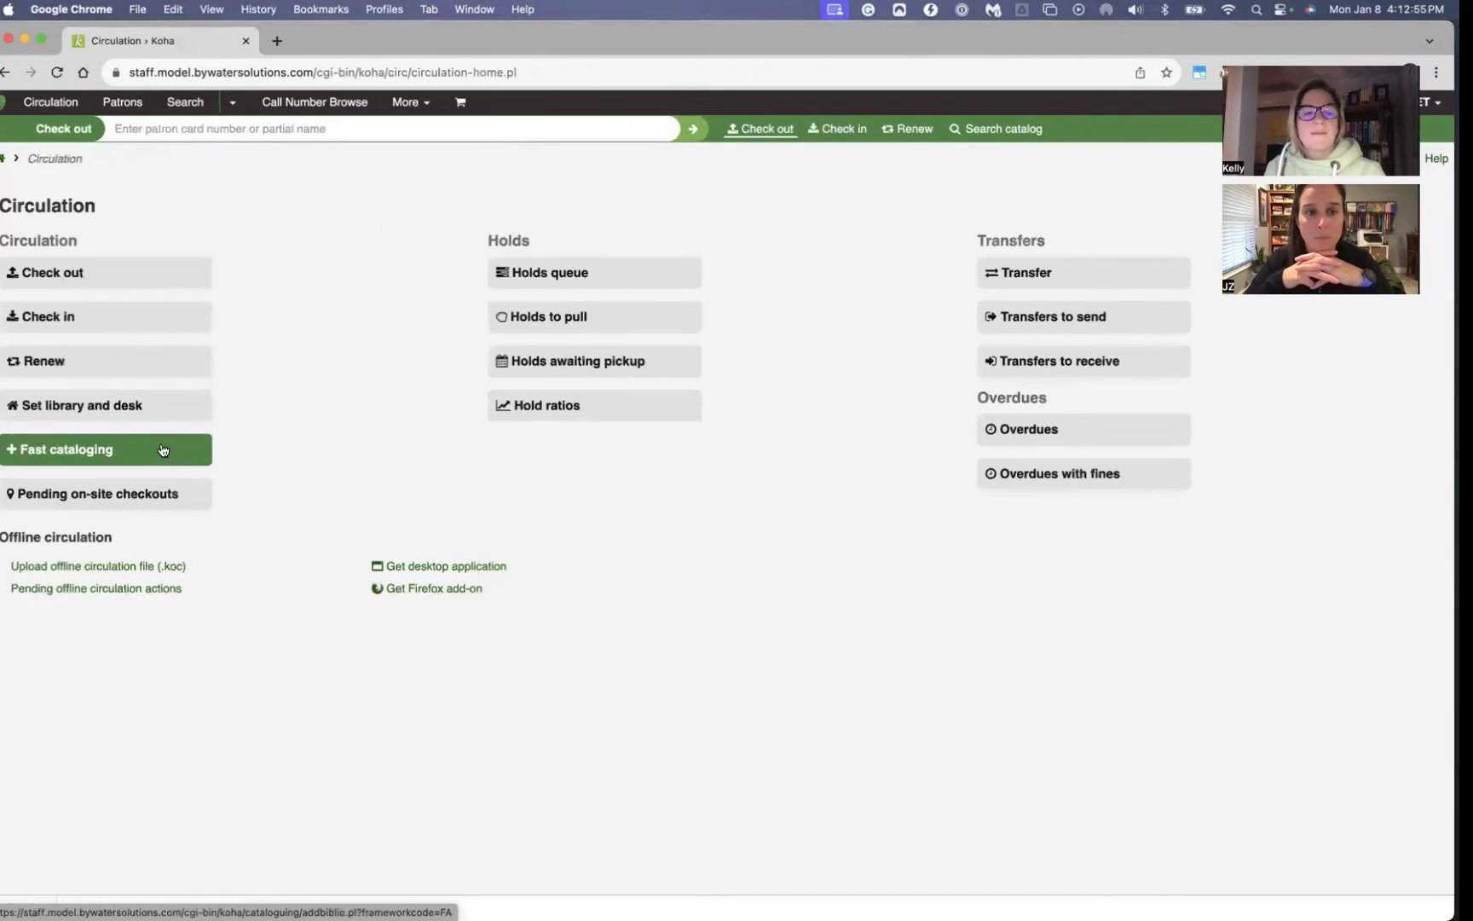
left_click(138, 461)
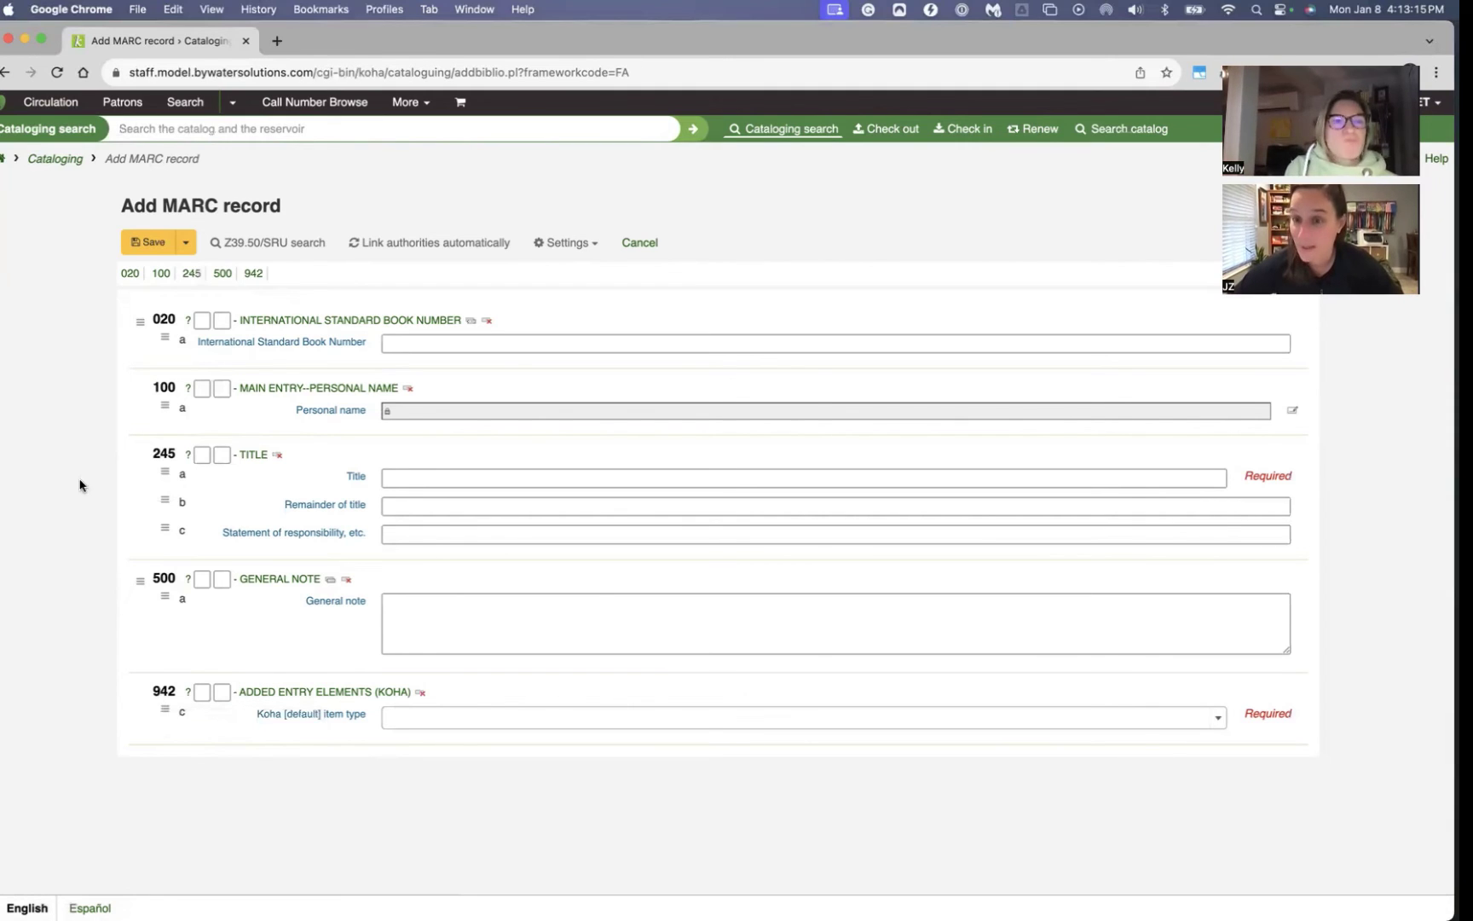
Try checking out barcode 972035 to a patron found under last-name letter B.
left_click(119, 103)
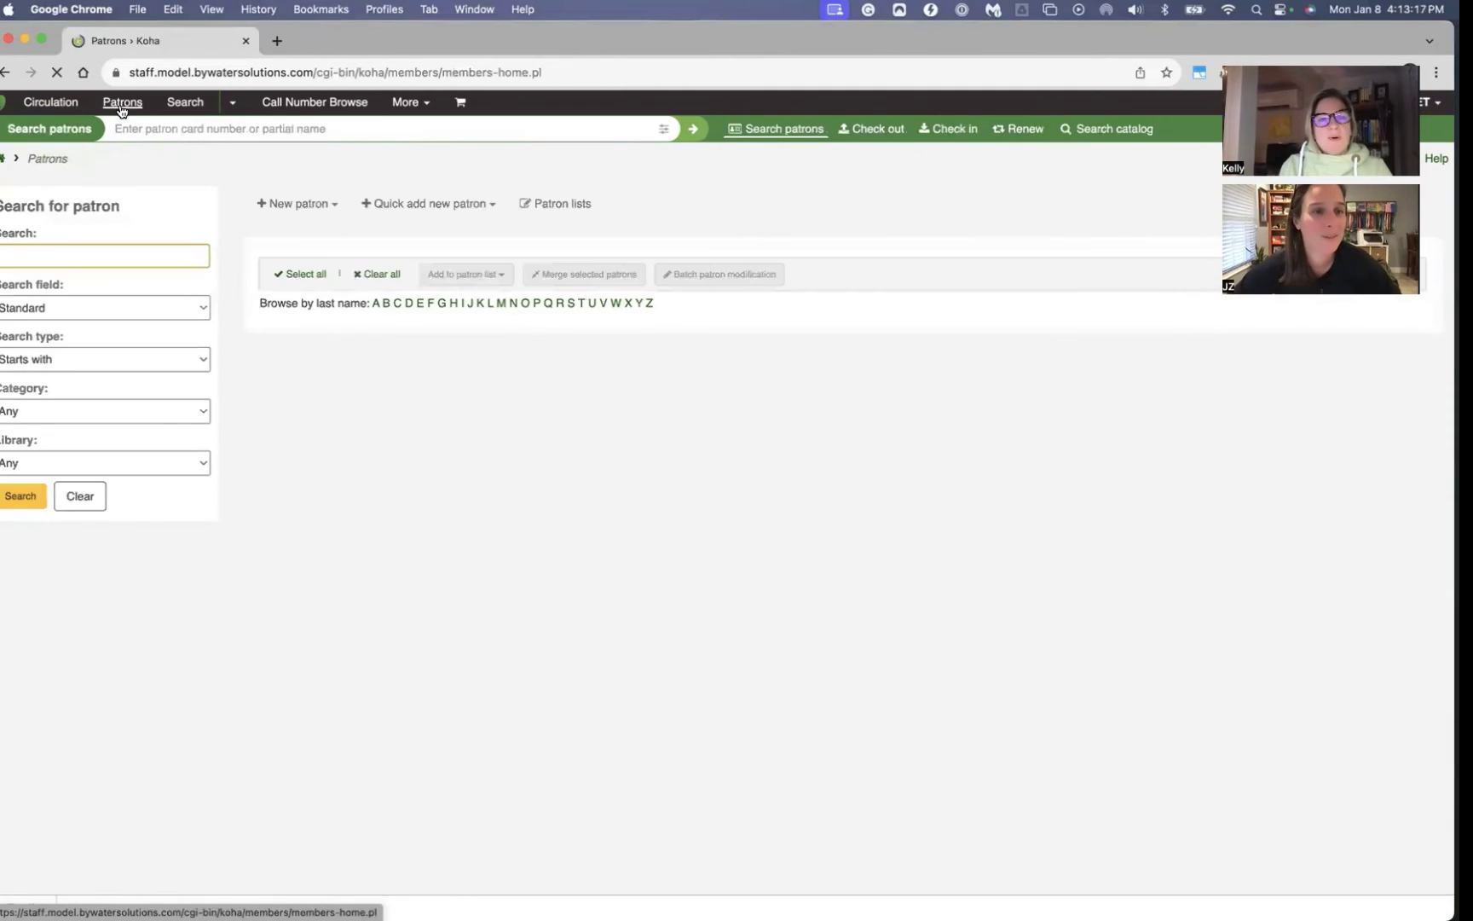
left_click(386, 304)
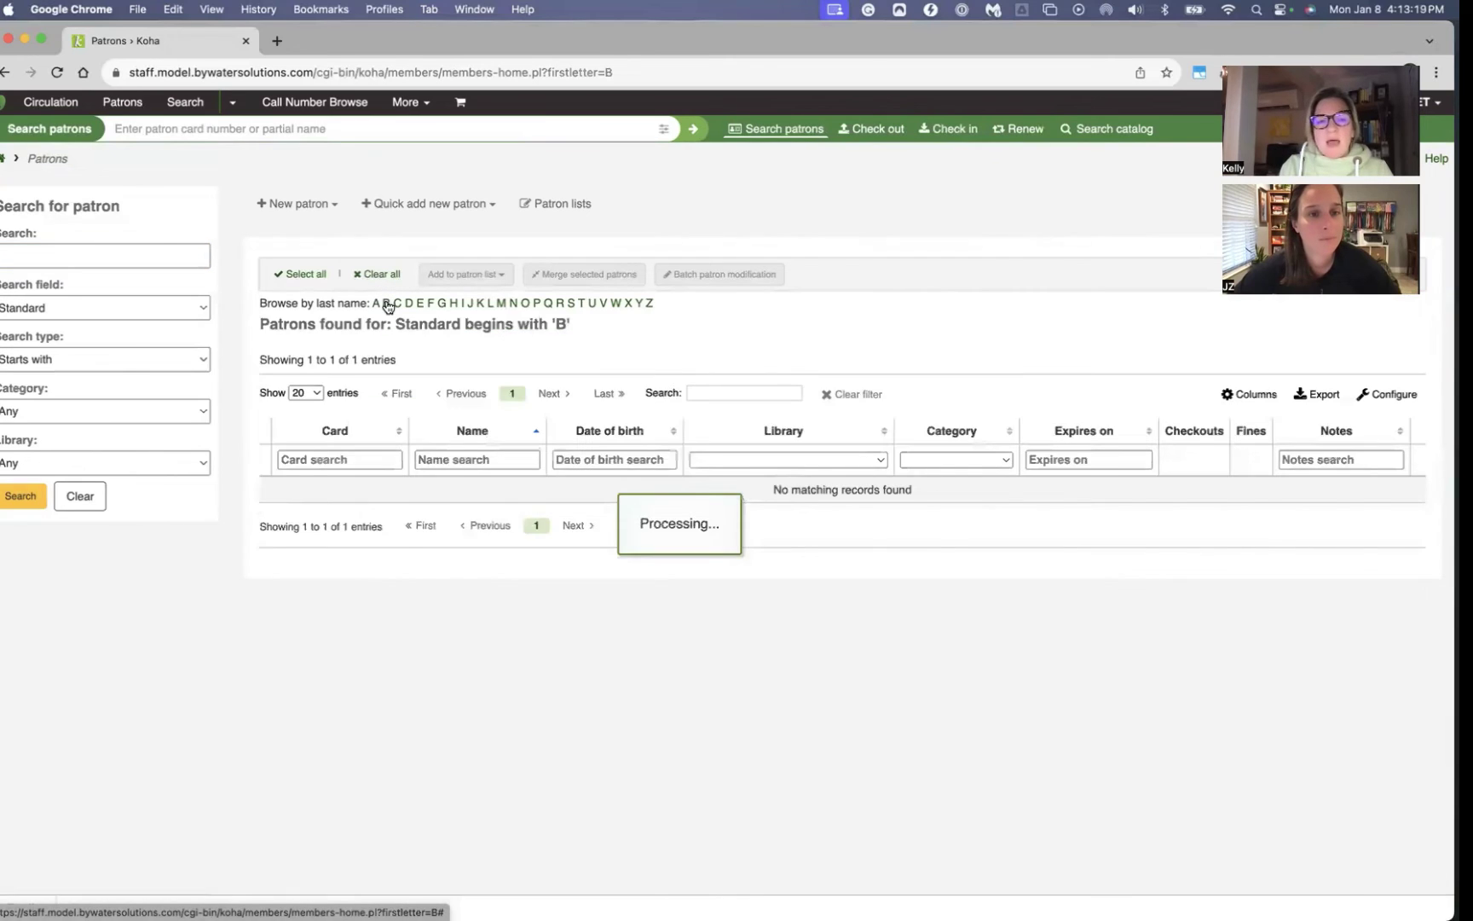
left_click(436, 552)
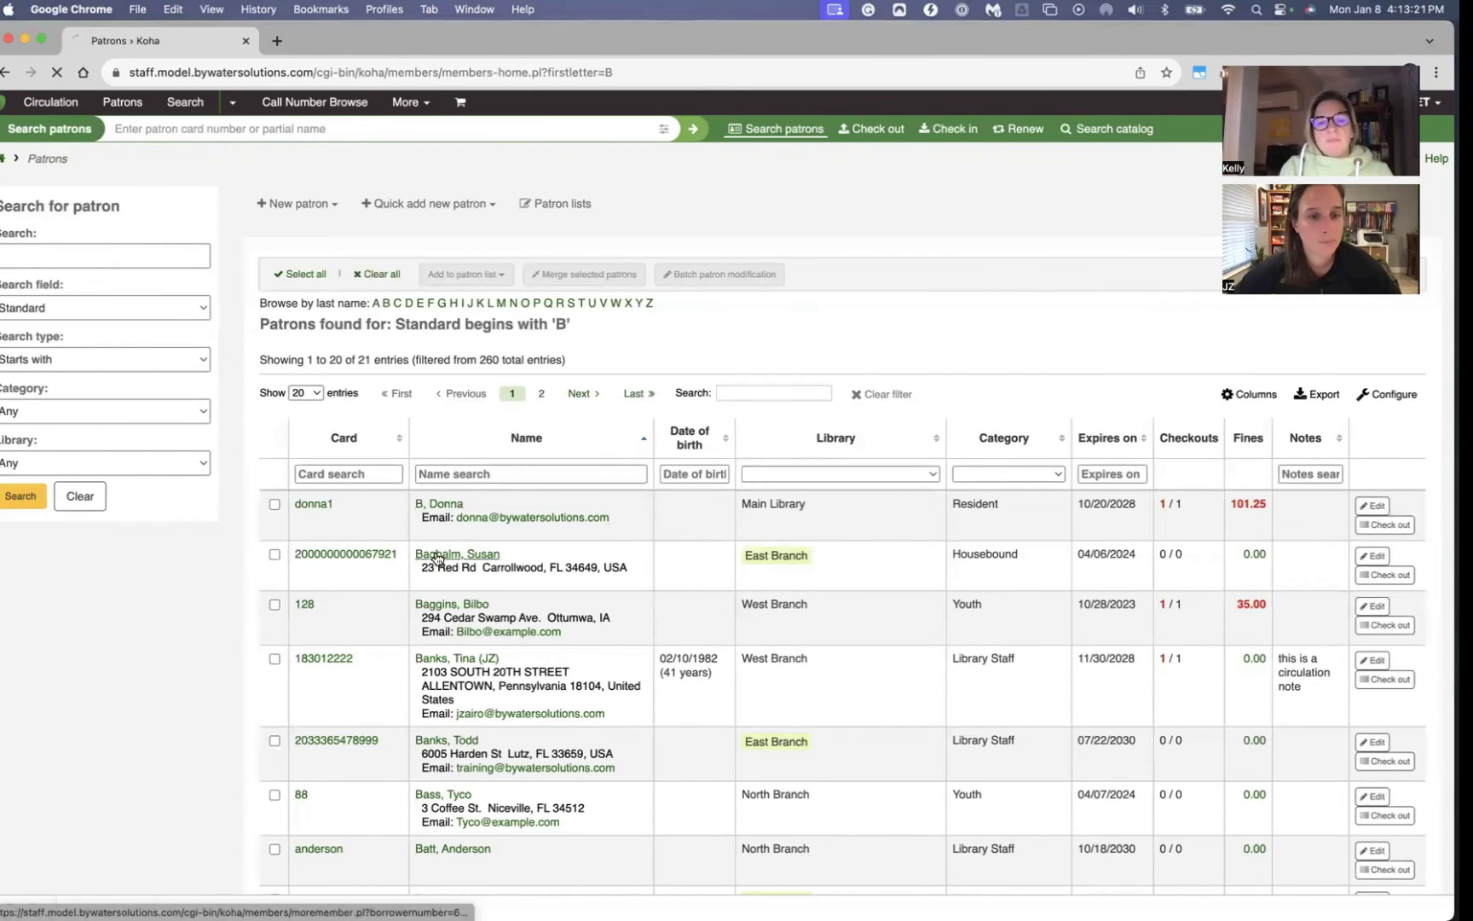
left_click(53, 511)
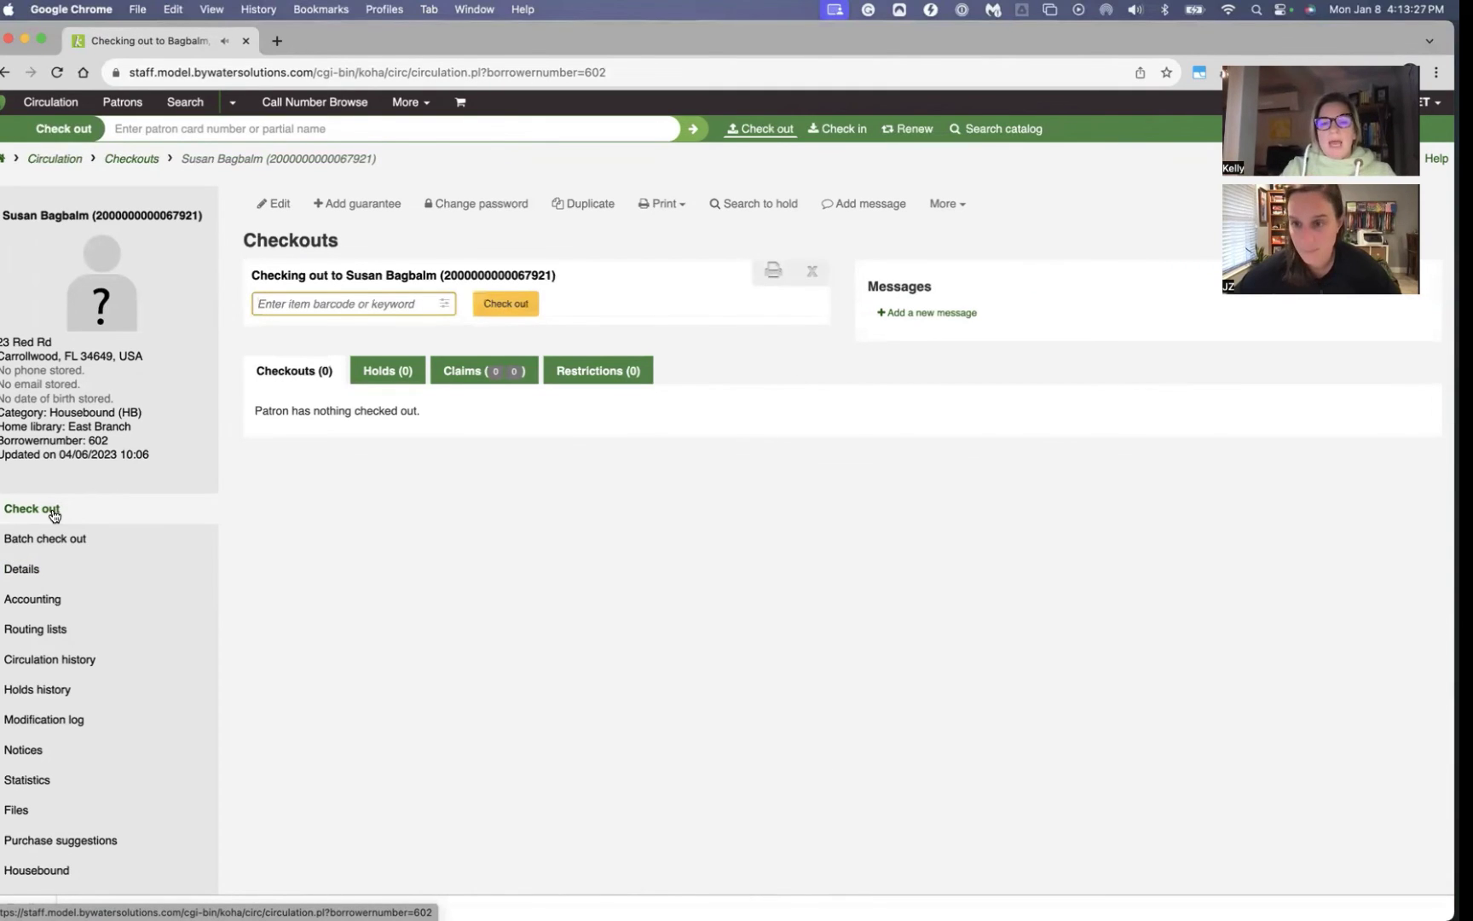
type("972035")
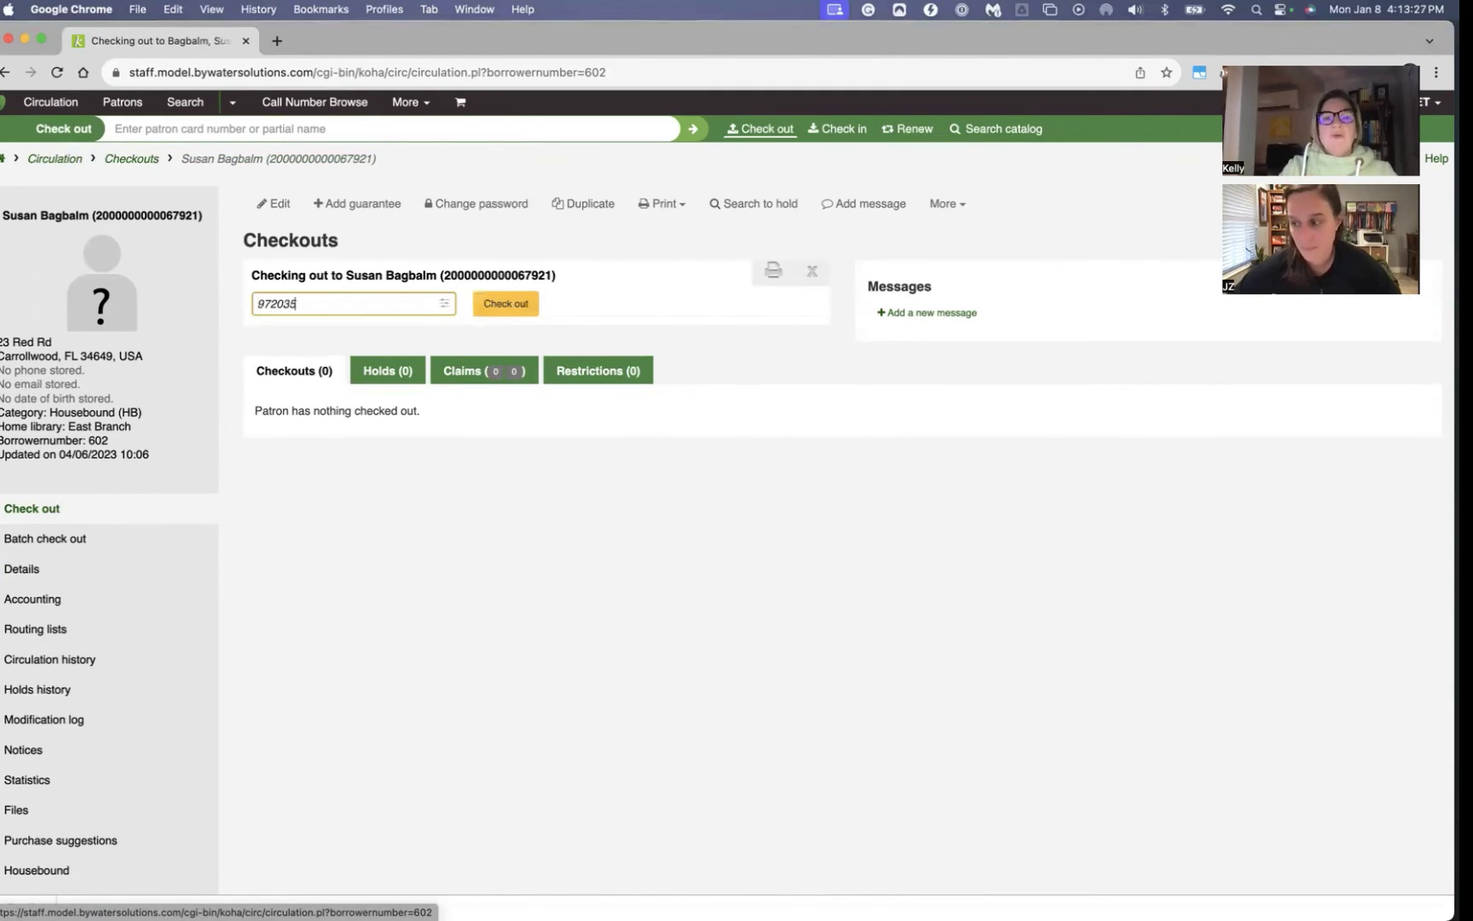
left_click(511, 307)
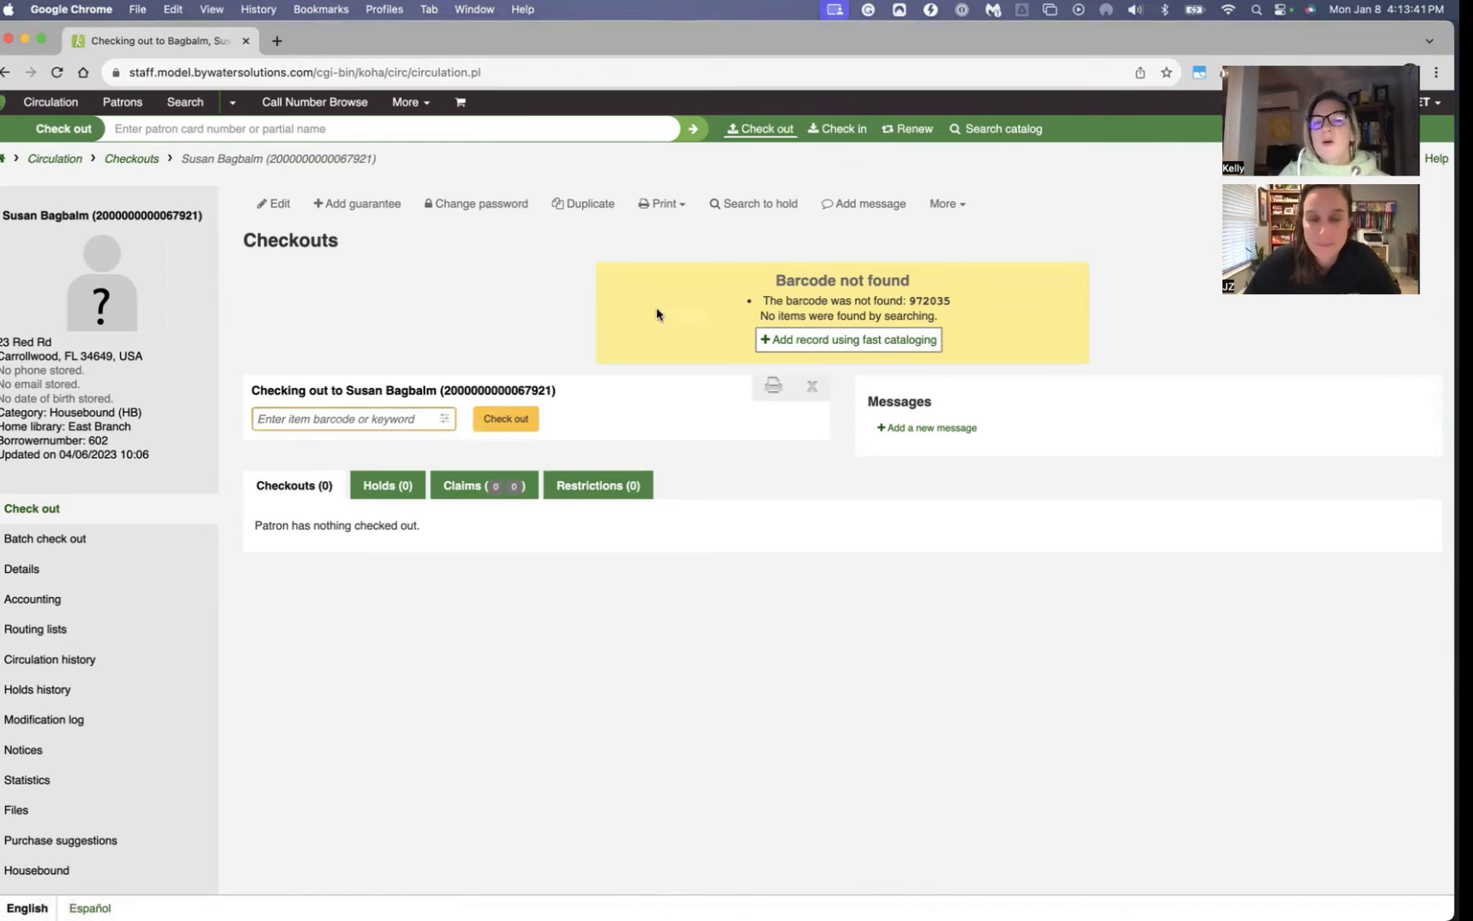
Start a fast cataloging record for barcode 972035 from the Barcode not found alert.
left_click(848, 338)
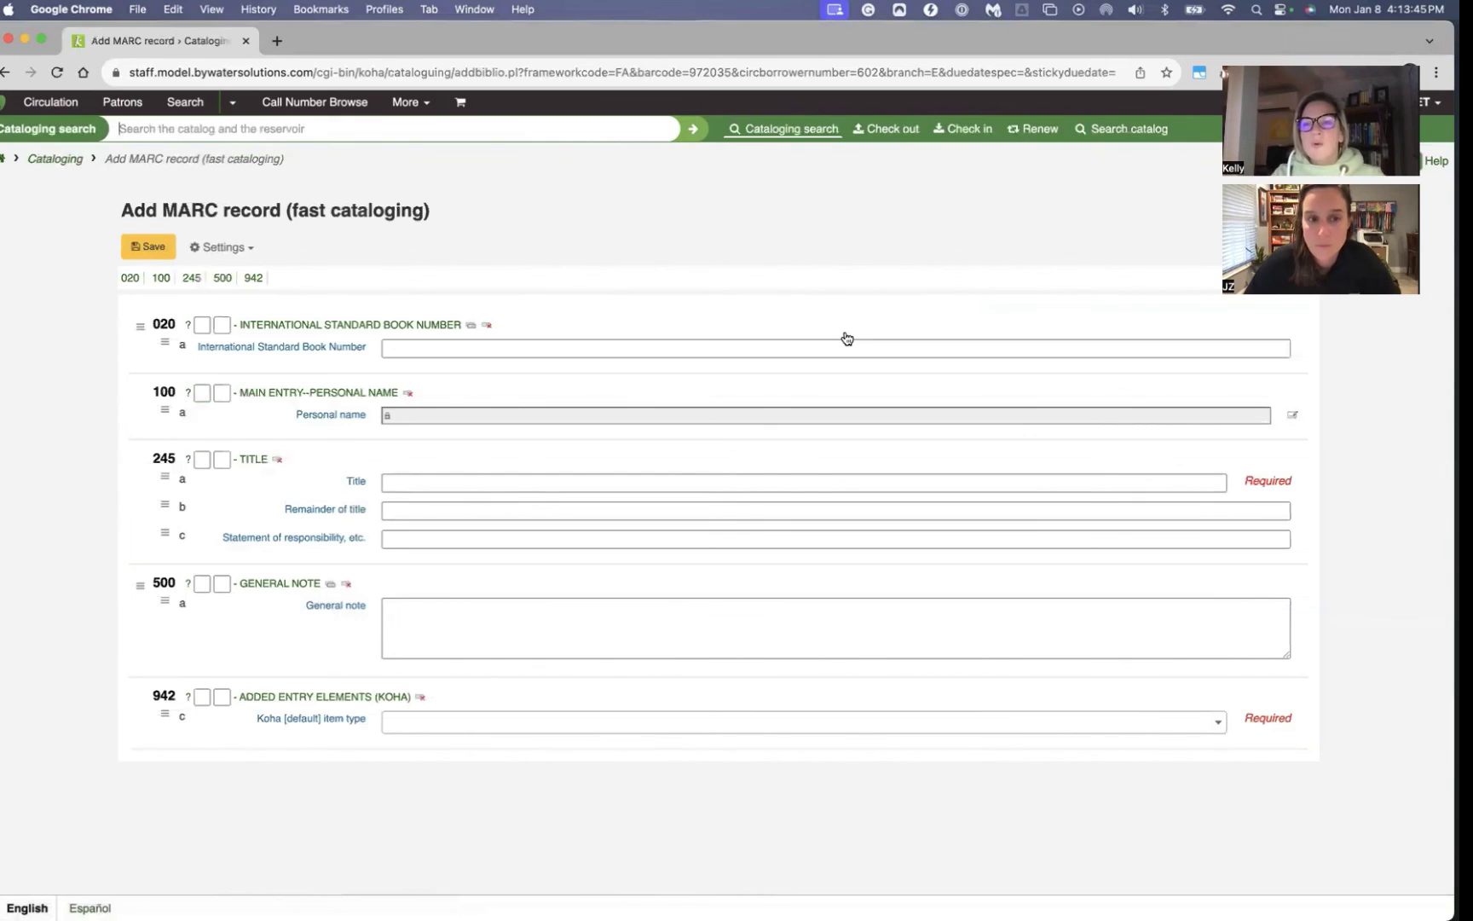